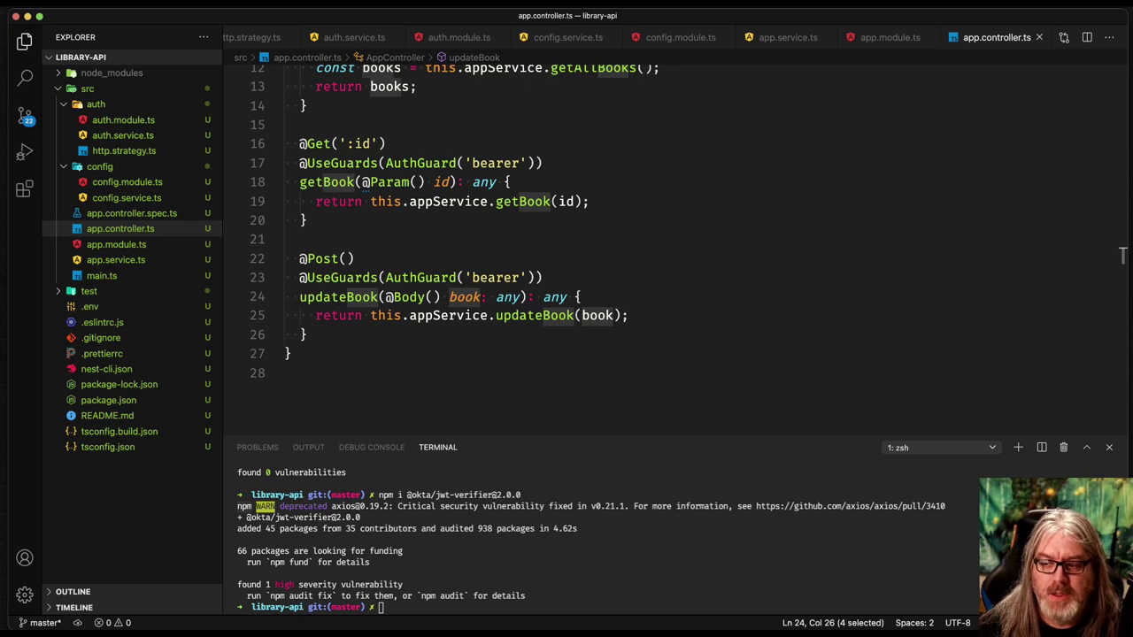
- Clear the terminal and start the library API server with npm start
{"action": "left_click", "coordinate": [913, 334]}
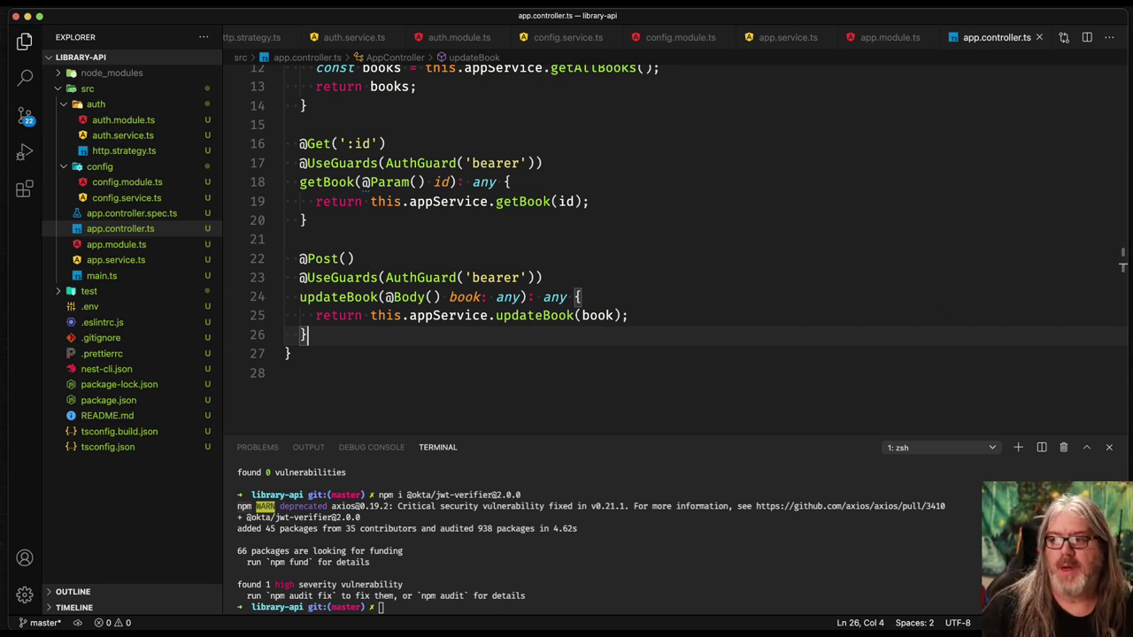
{"action": "left_click", "coordinate": [709, 575]}
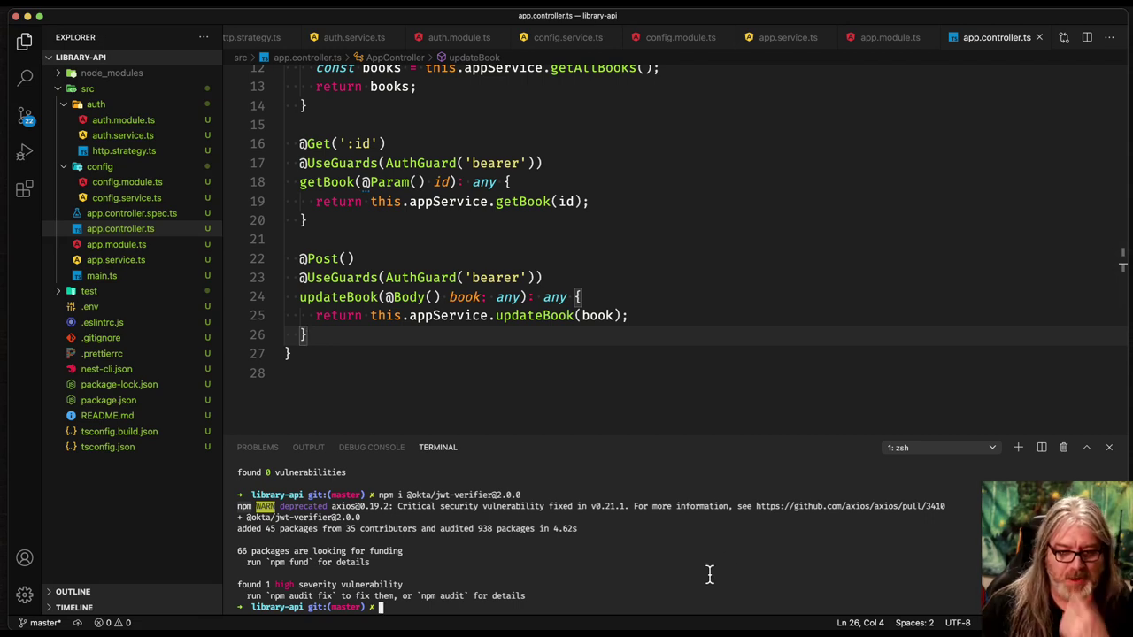
{"action": "key", "text": "super+k"}
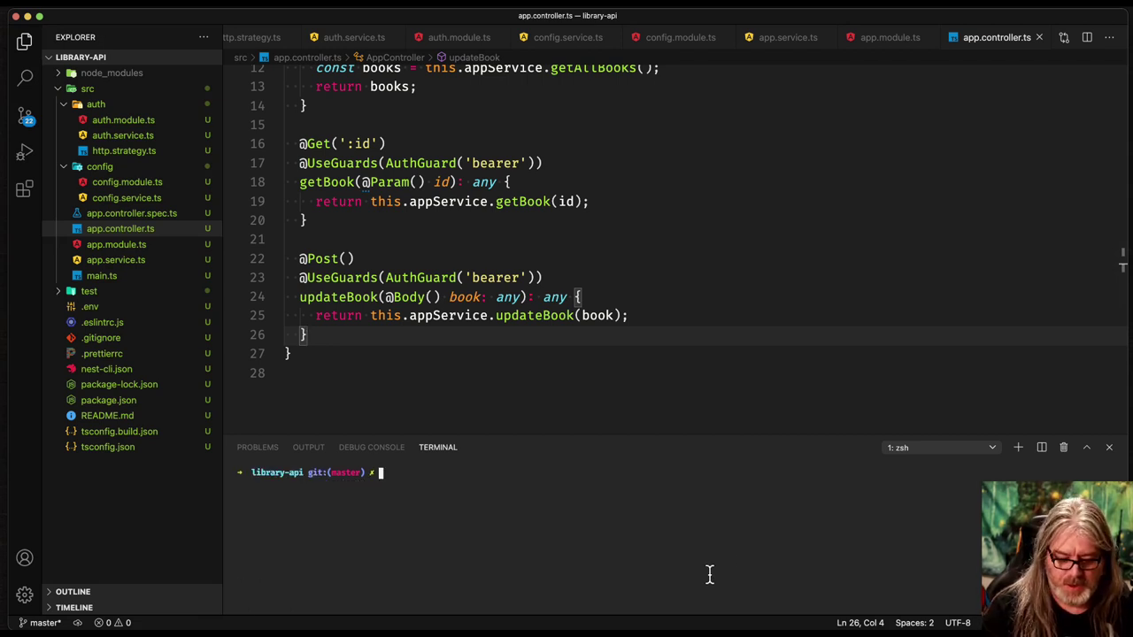
{"action": "type", "text": "npm r"}
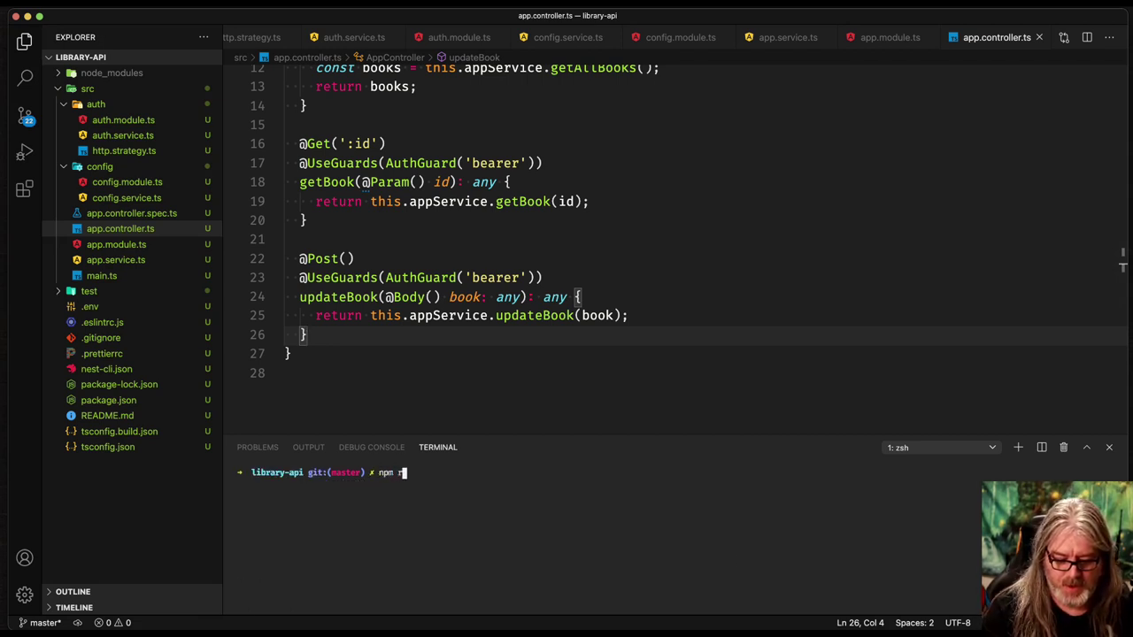
{"action": "type", "text": "un start"}
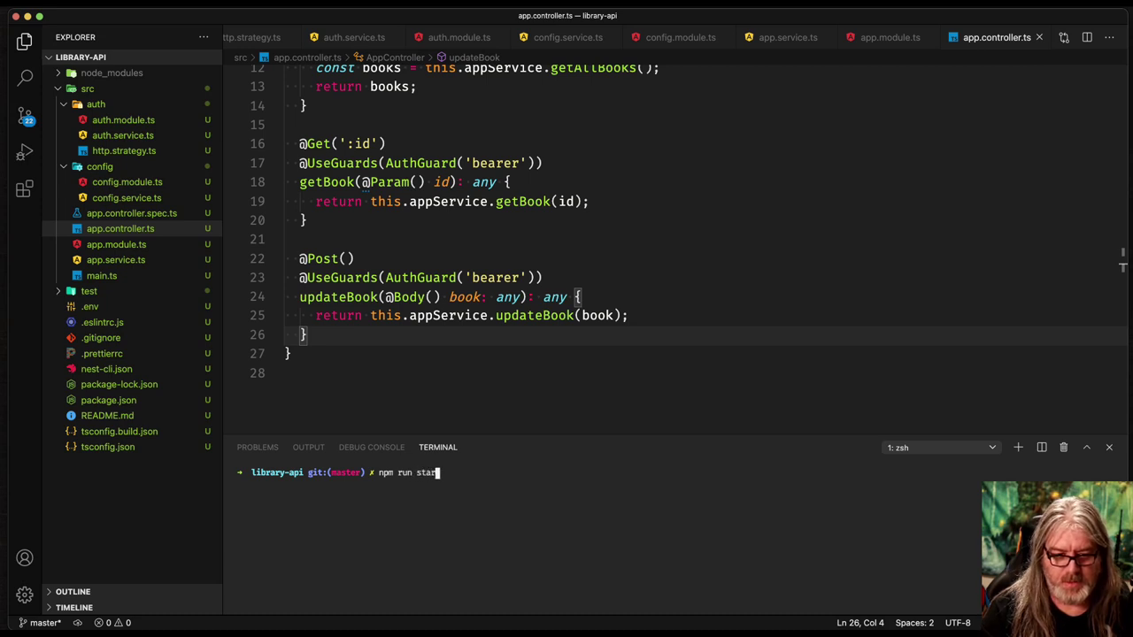
{"action": "key", "text": "BackSpace"}
{"action": "key", "text": "BackSpace"}
{"action": "key", "text": "BackSpace"}
{"action": "key", "text": "BackSpace"}
{"action": "key", "text": "BackSpace"}
{"action": "key", "text": "BackSpace"}
{"action": "key", "text": "BackSpace"}
{"action": "key", "text": "BackSpace"}
{"action": "key", "text": "BackSpace"}
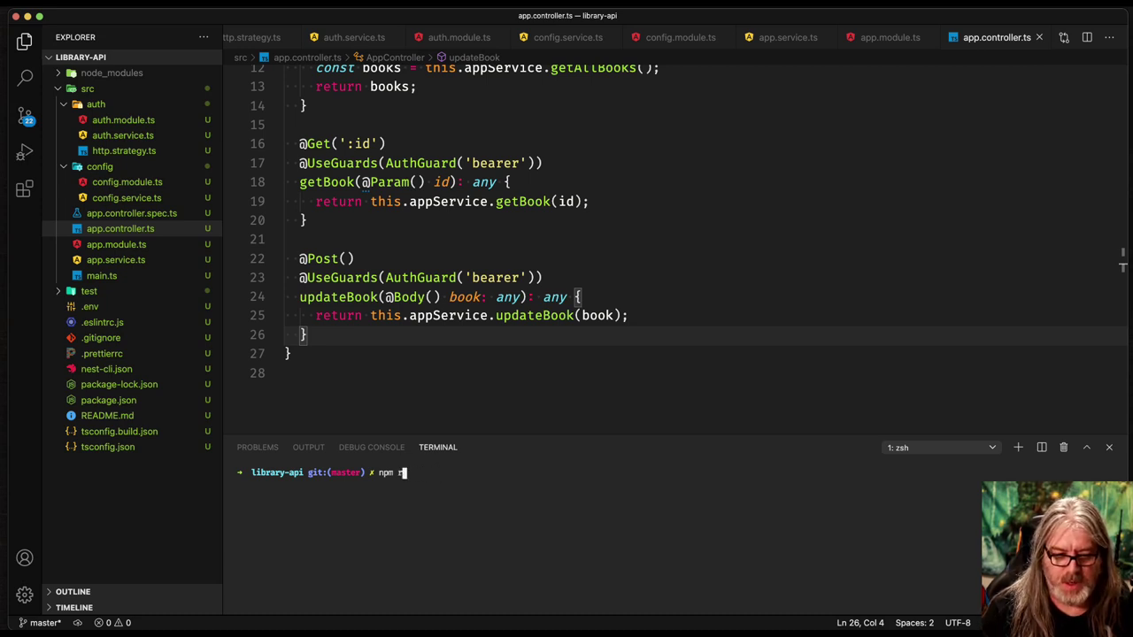
{"action": "type", "text": "start"}
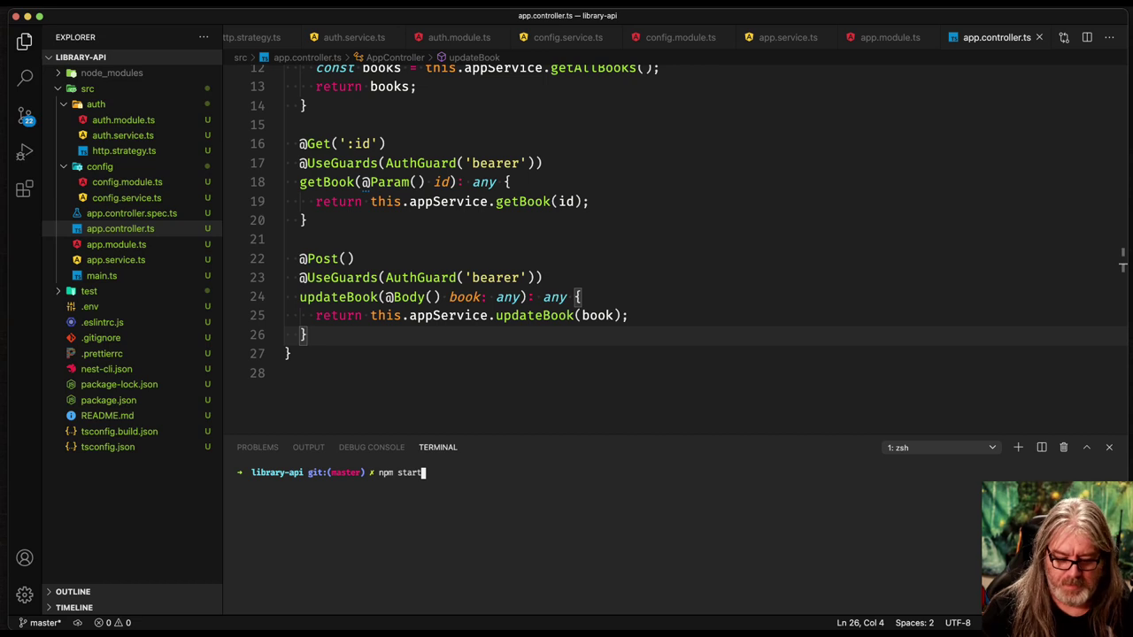
{"action": "key", "text": "Return"}
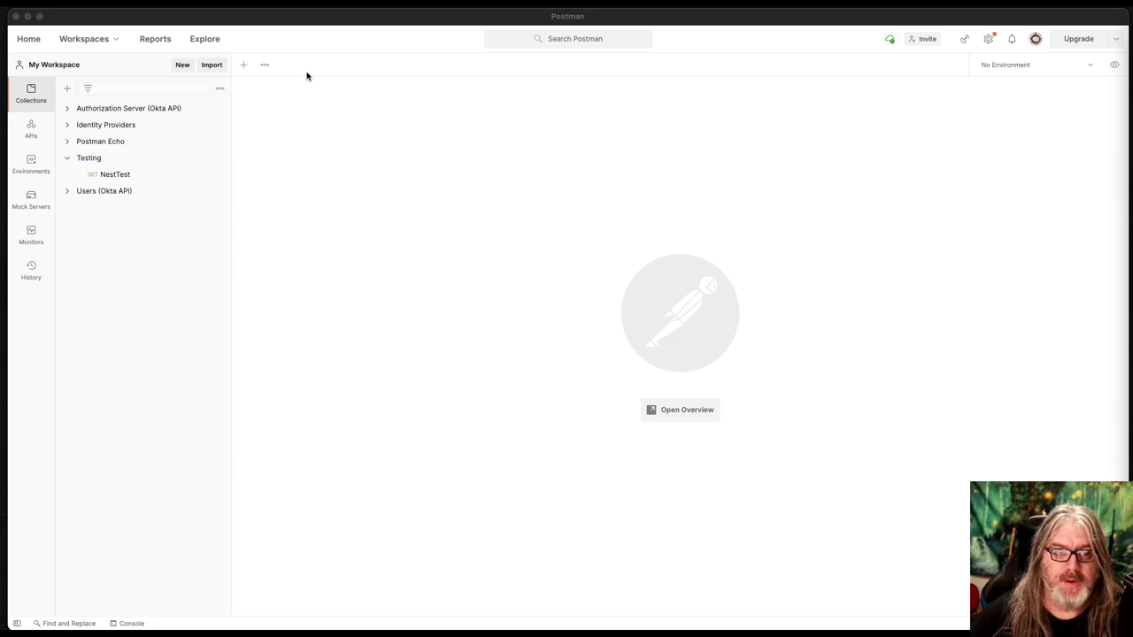
- In Postman, create a new request and set its authorization type to OAuth 2.0
{"action": "left_click", "coordinate": [242, 65]}
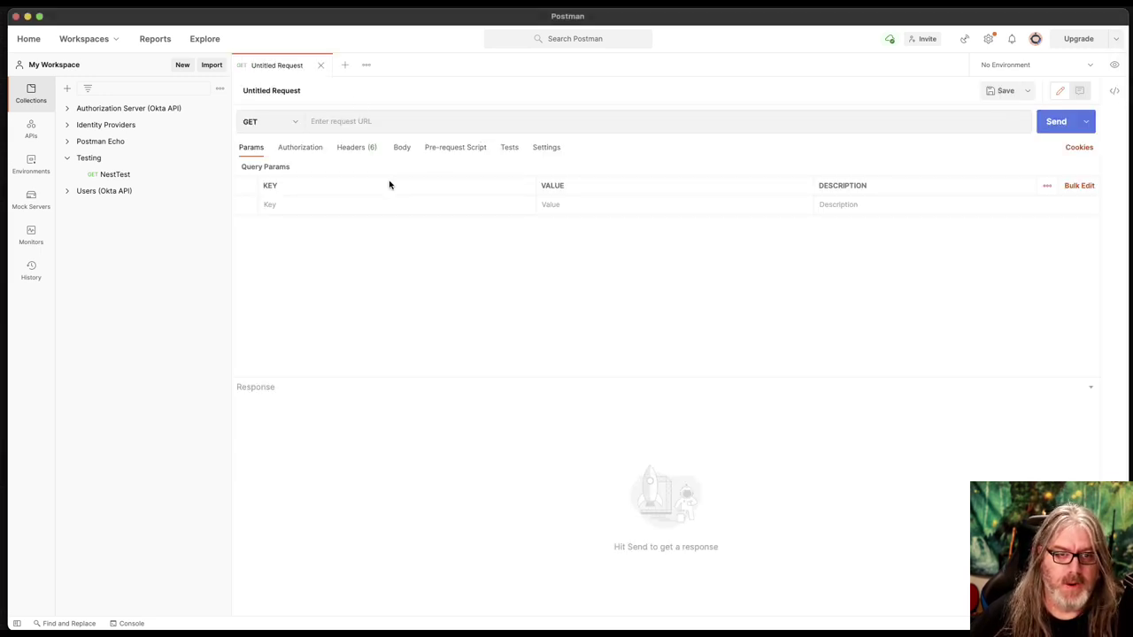
{"action": "left_click", "coordinate": [310, 148]}
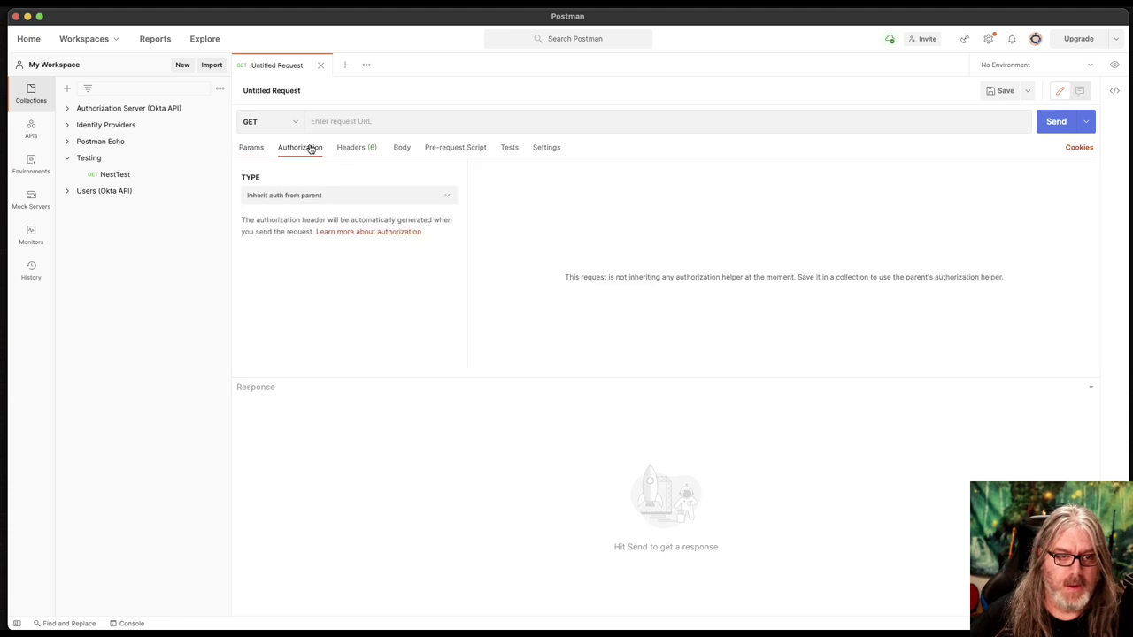
{"action": "left_click", "coordinate": [423, 195]}
{"action": "left_click", "coordinate": [321, 351]}
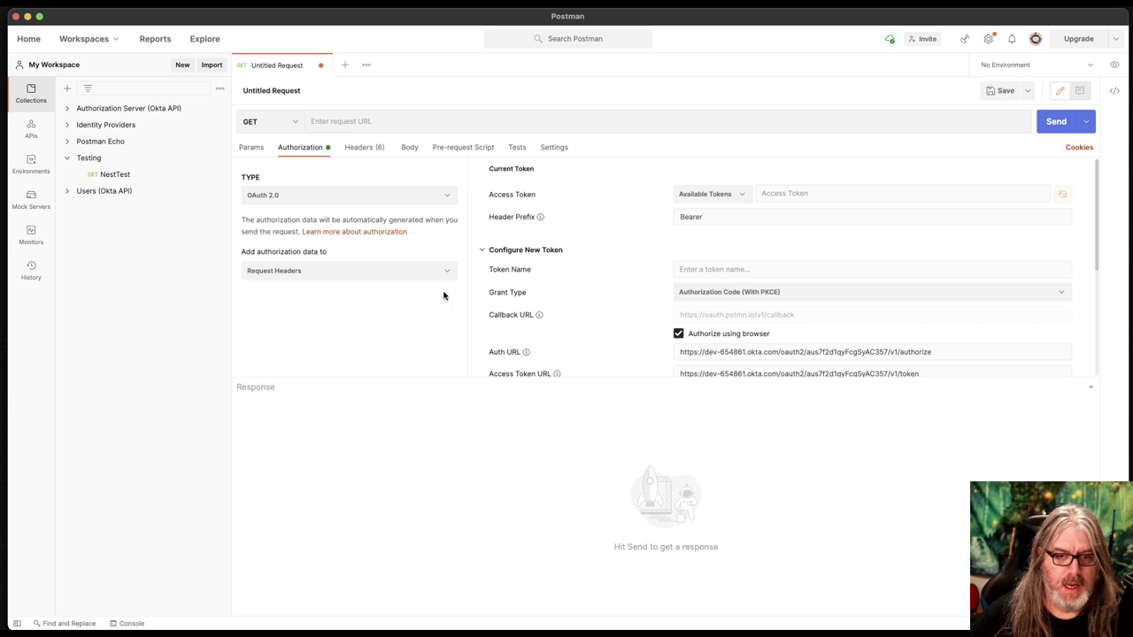
- Examine the OAuth token configuration: header prefix, grant type options, auth and access token URLs, client ID, scope and state
{"action": "left_click", "coordinate": [712, 216]}
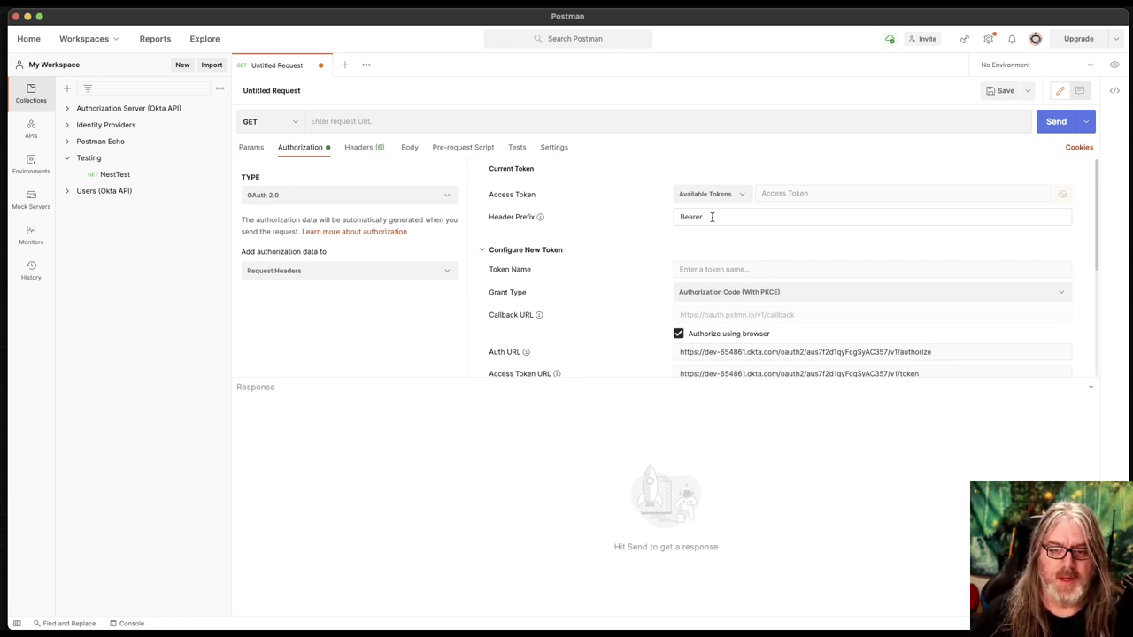
{"action": "double_click", "coordinate": [661, 216]}
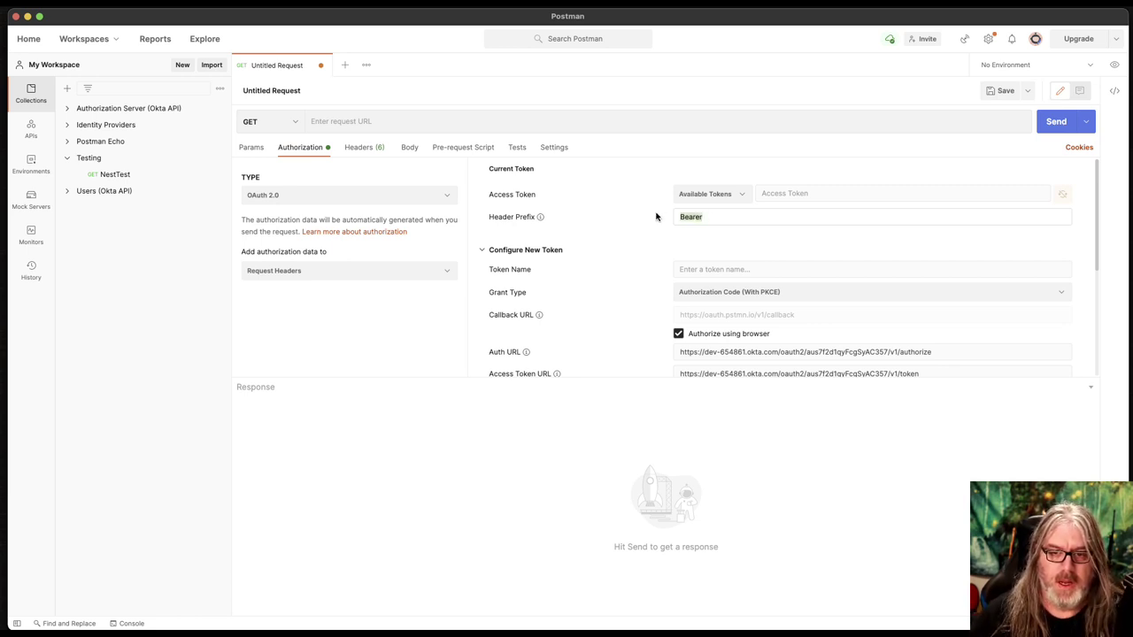
{"action": "left_click", "coordinate": [732, 233]}
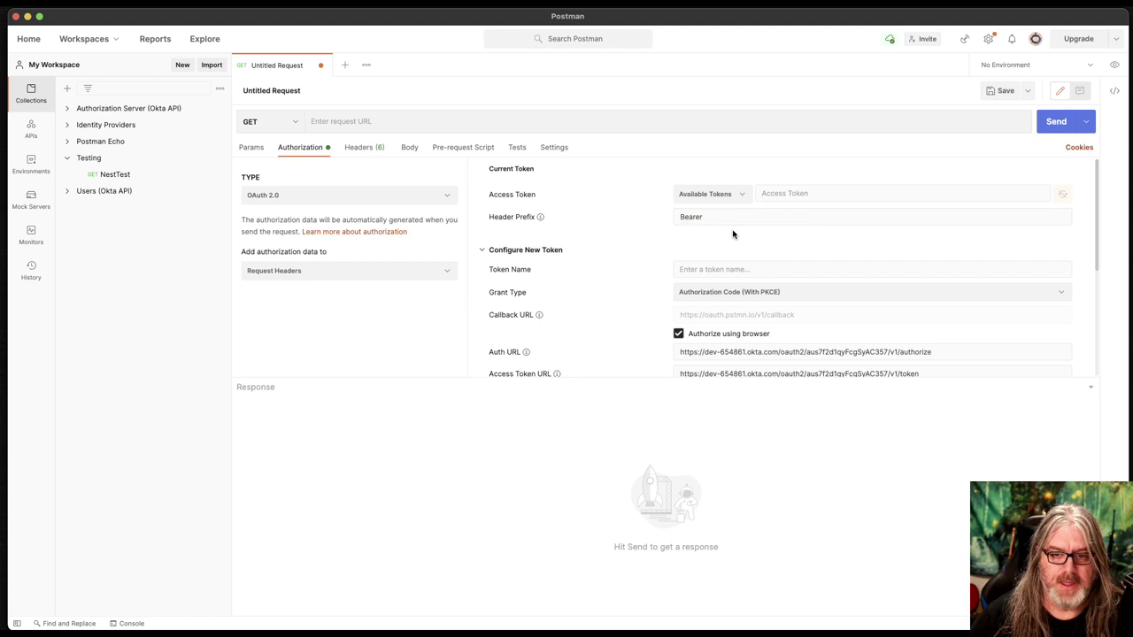
{"action": "left_click", "coordinate": [796, 292]}
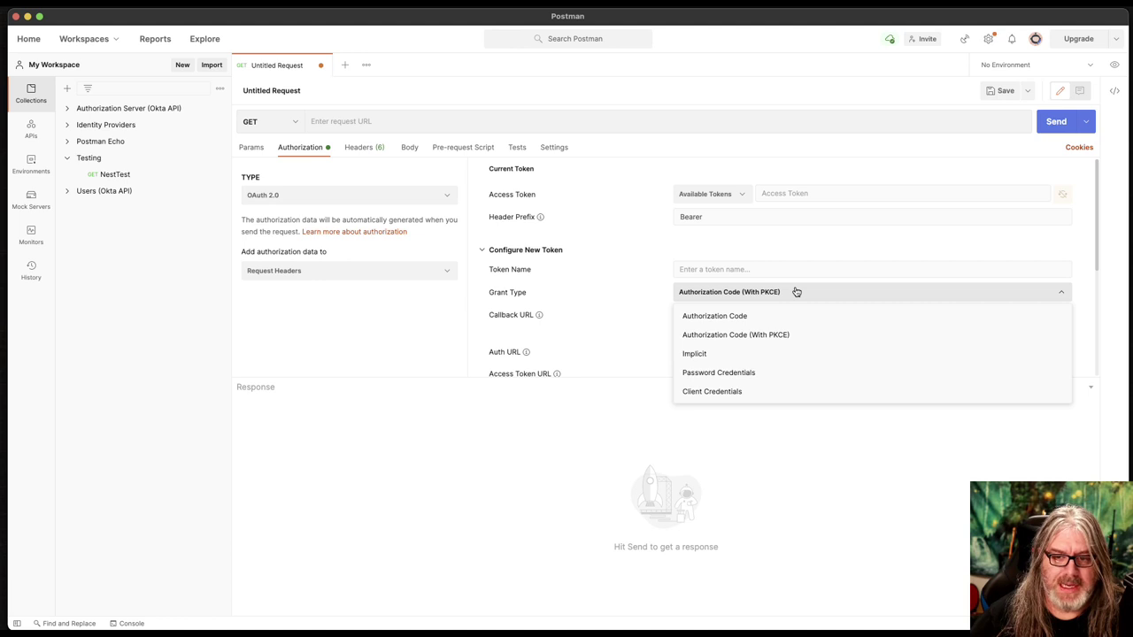
{"action": "left_click", "coordinate": [795, 242]}
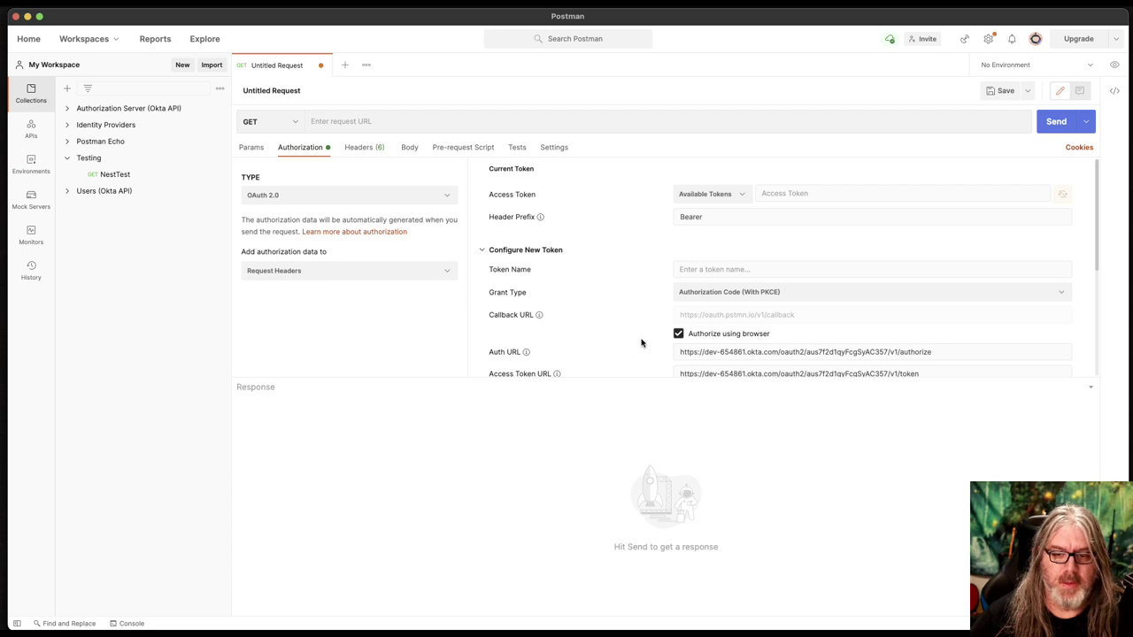
{"action": "scroll", "coordinate": [642, 342], "scroll_direction": "down", "scroll_amount": 5}
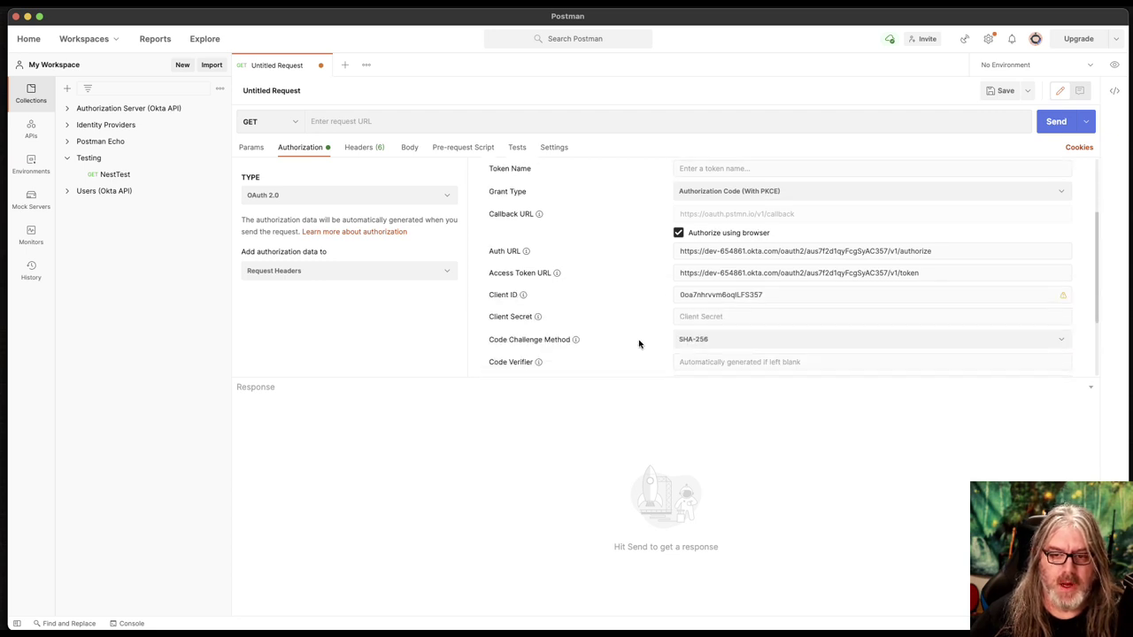
{"action": "scroll", "coordinate": [639, 343], "scroll_direction": "down", "scroll_amount": 1}
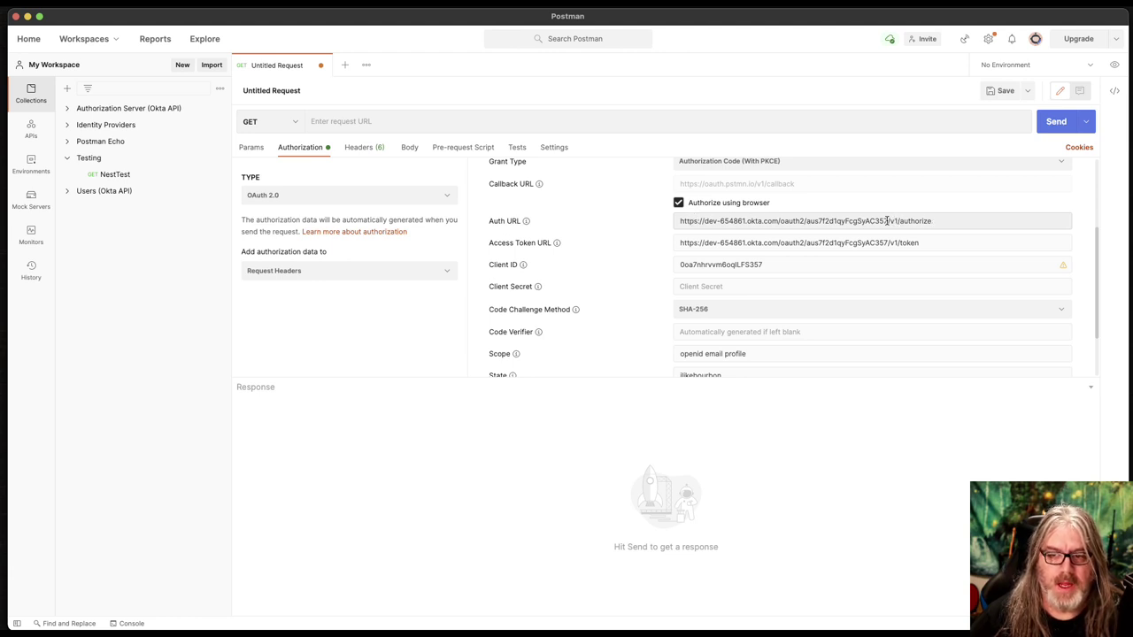
{"action": "left_click_drag", "start_coordinate": [888, 221], "coordinate": [681, 221]}
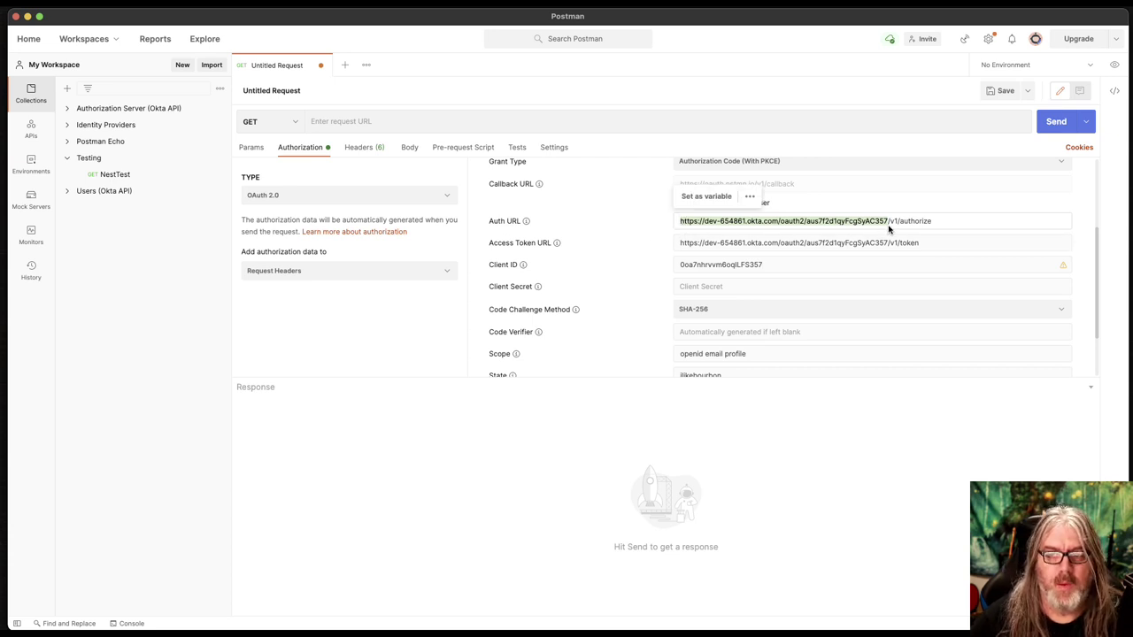
{"action": "double_click", "coordinate": [918, 222]}
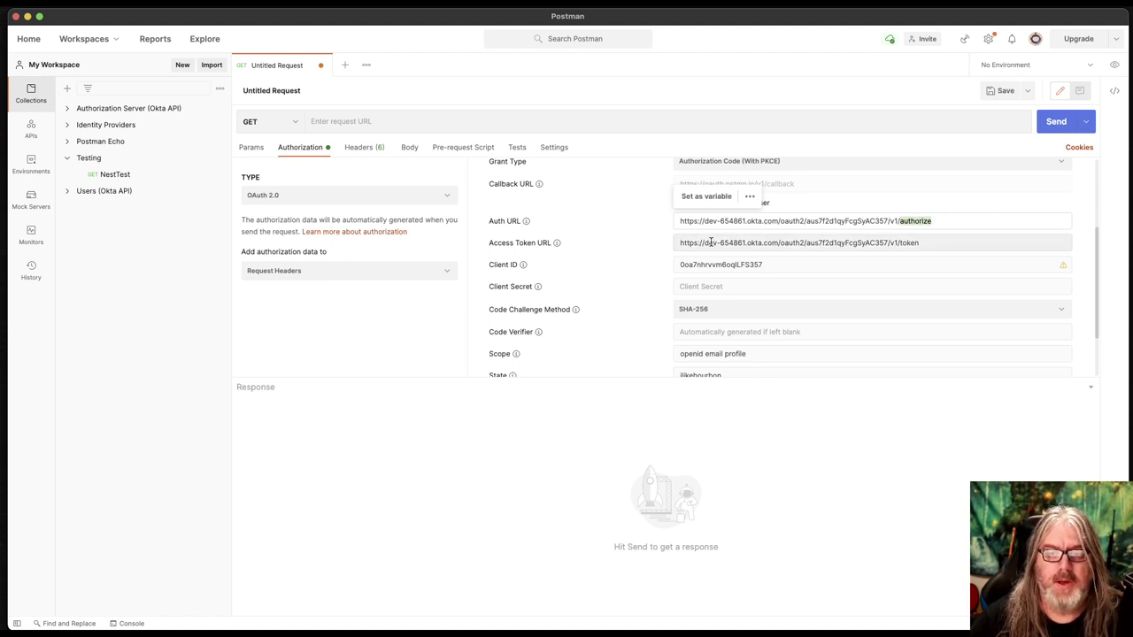
{"action": "double_click", "coordinate": [910, 243]}
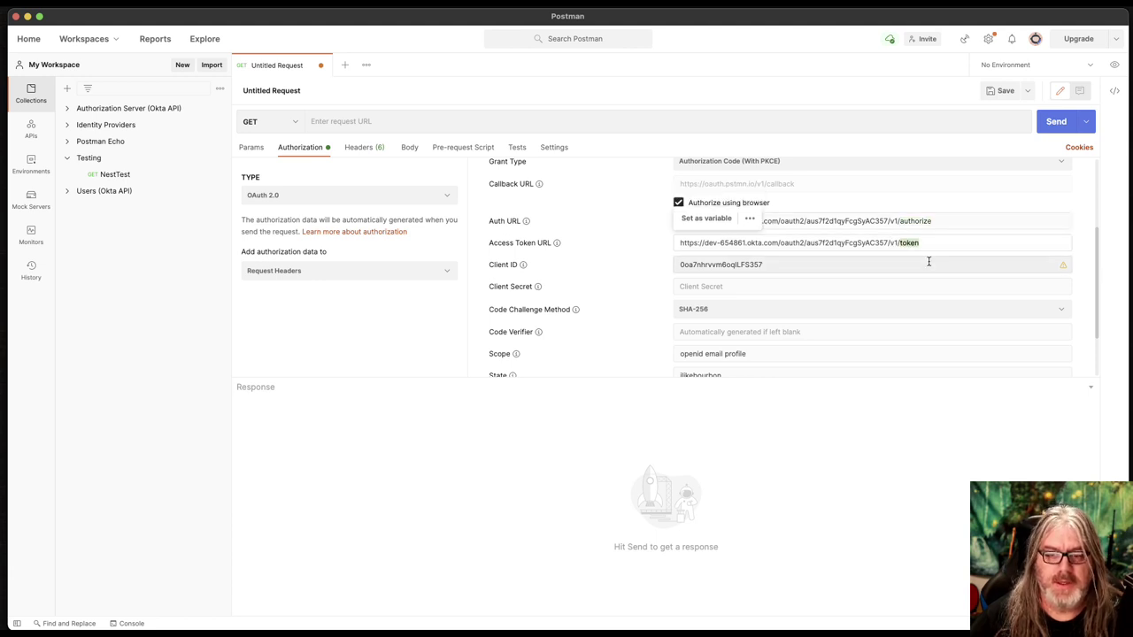
{"action": "left_click", "coordinate": [928, 263]}
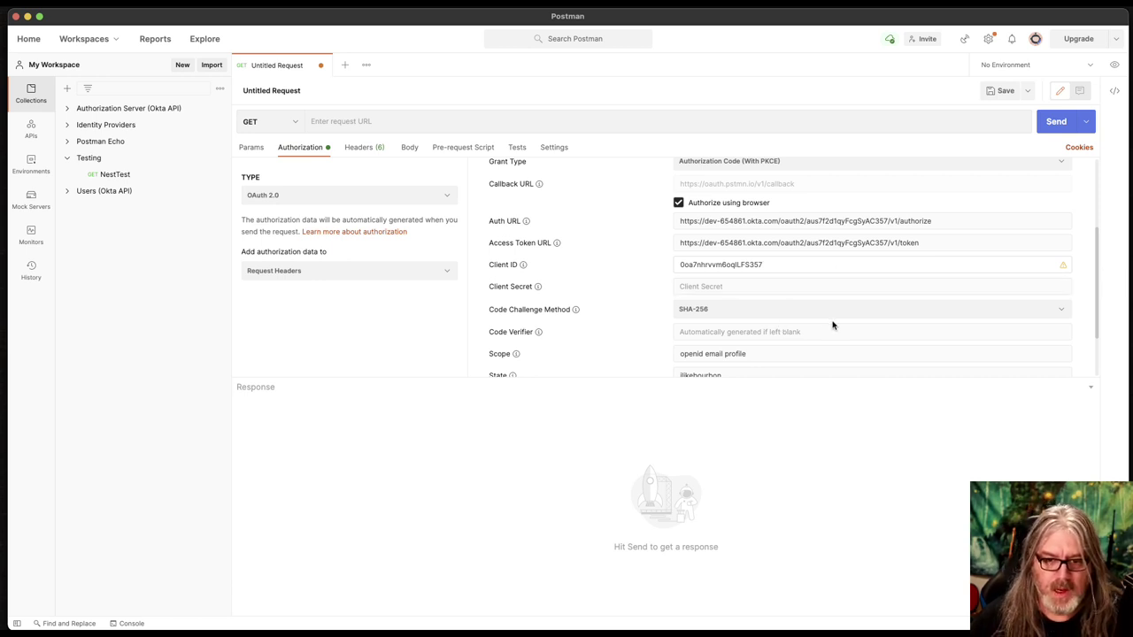
{"action": "scroll", "coordinate": [642, 341], "scroll_direction": "down", "scroll_amount": 2}
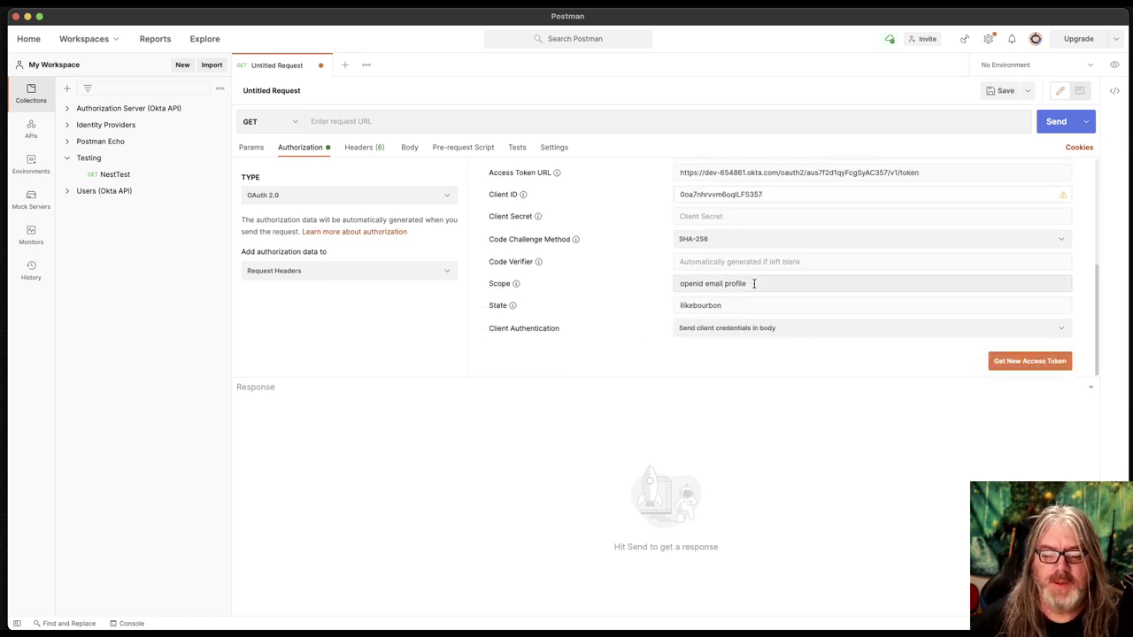
{"action": "left_click_drag", "start_coordinate": [752, 283], "coordinate": [666, 281]}
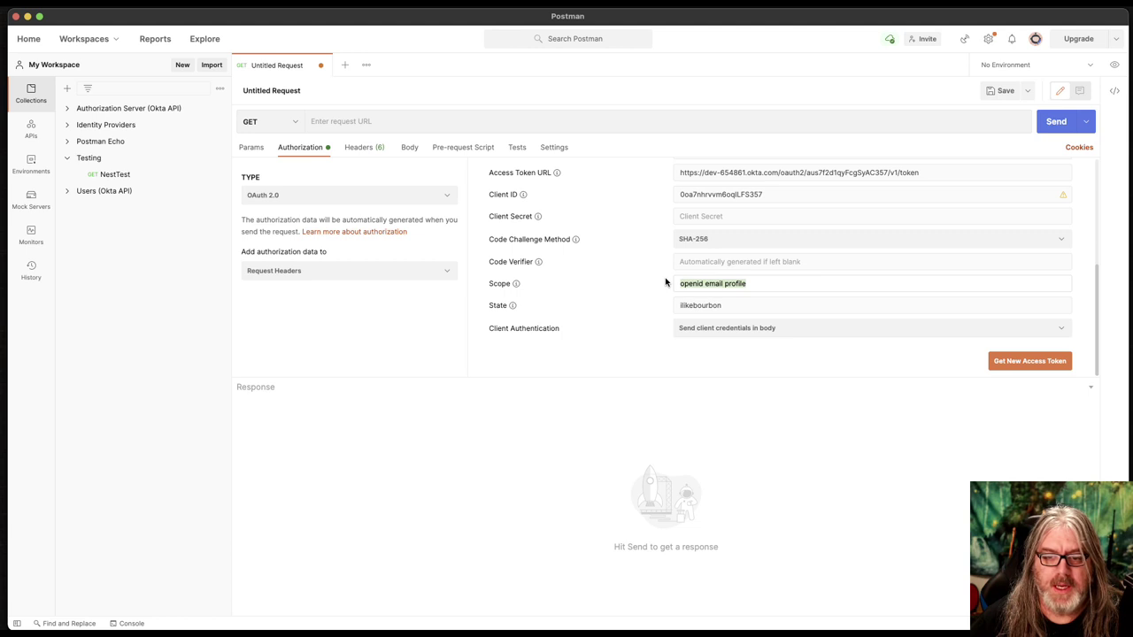
{"action": "left_click", "coordinate": [664, 284]}
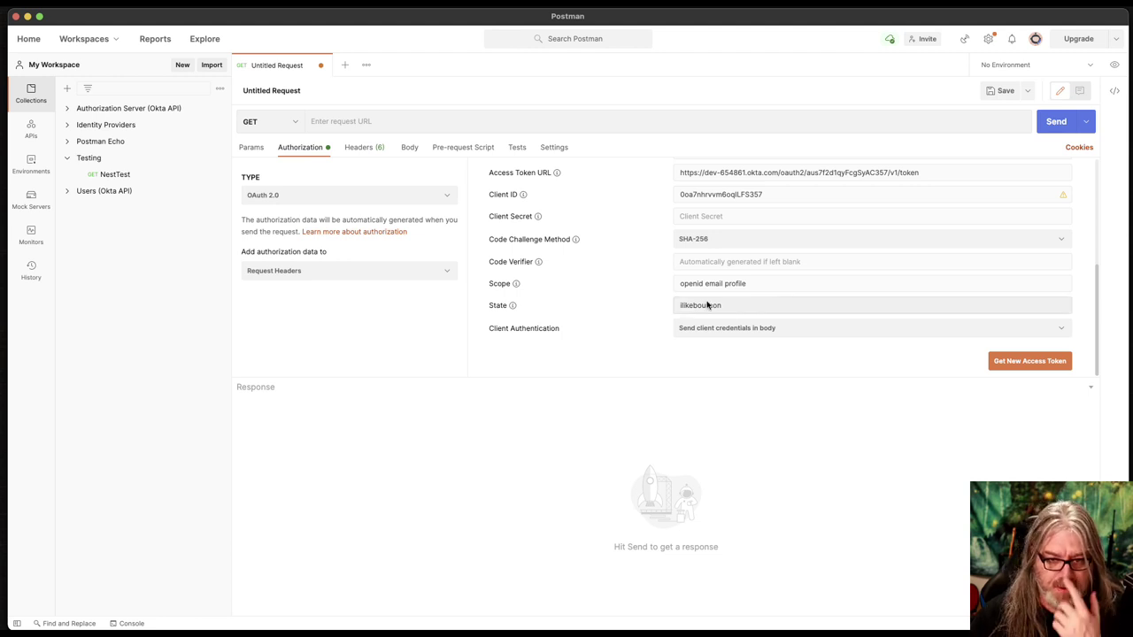
{"action": "double_click", "coordinate": [739, 304]}
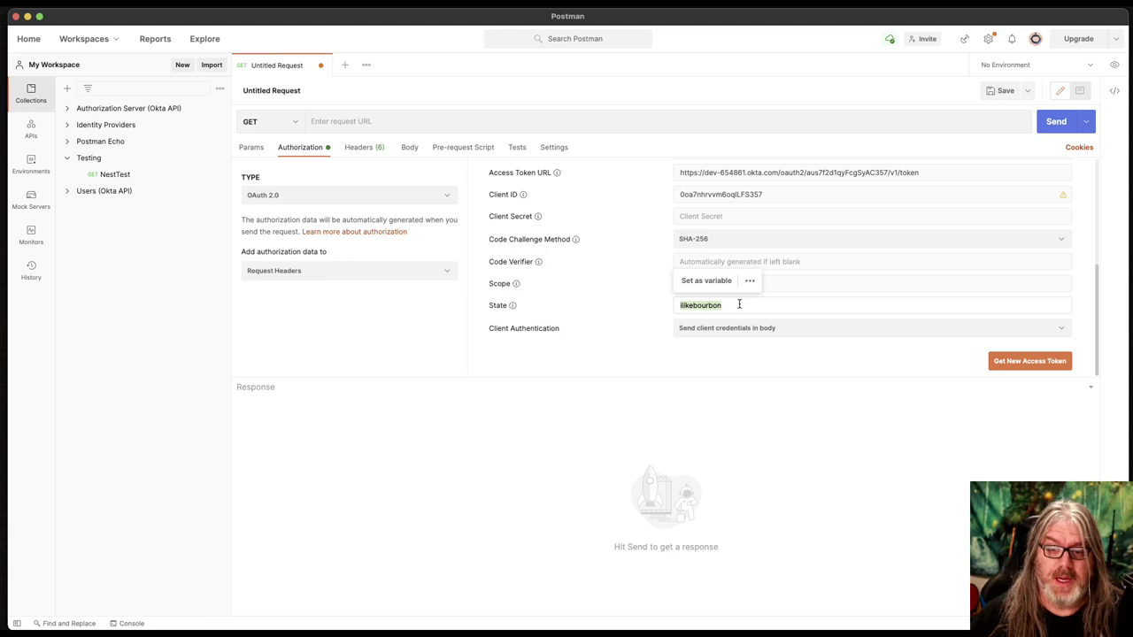
{"action": "left_click", "coordinate": [739, 304]}
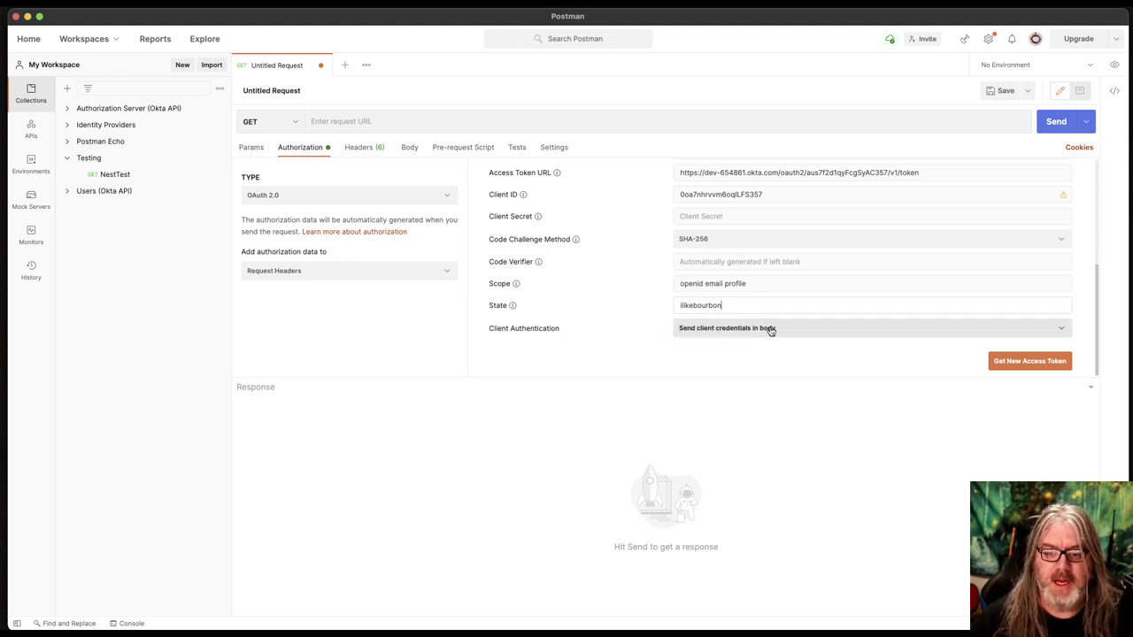
- Get a new access token with the configured settings and use it for the request
{"action": "left_click", "coordinate": [1017, 363]}
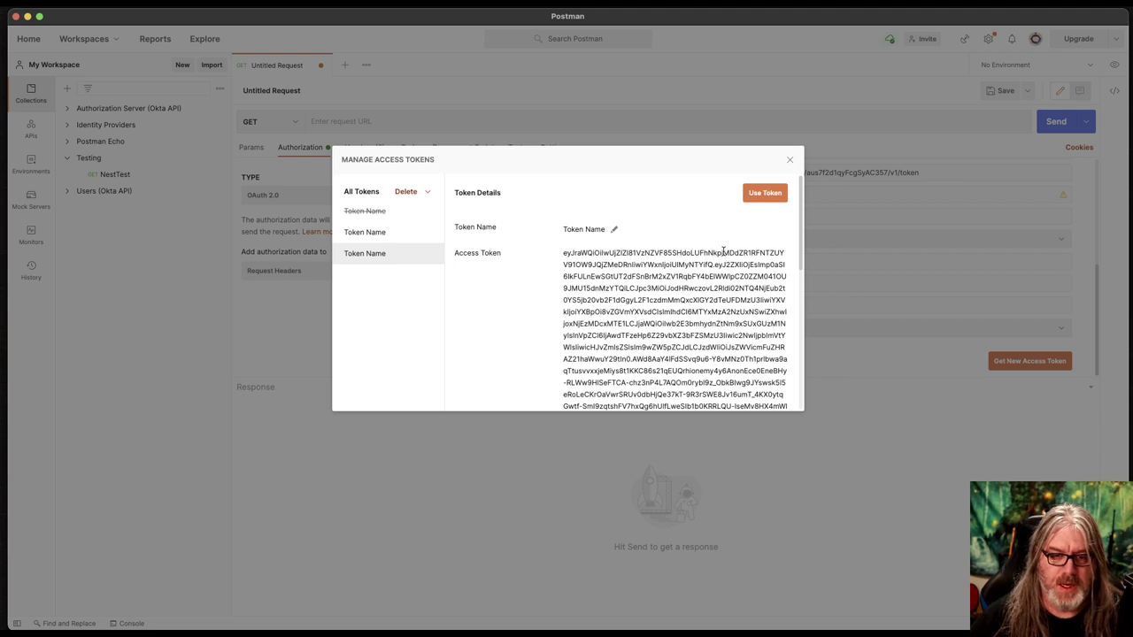
{"action": "left_click", "coordinate": [767, 193]}
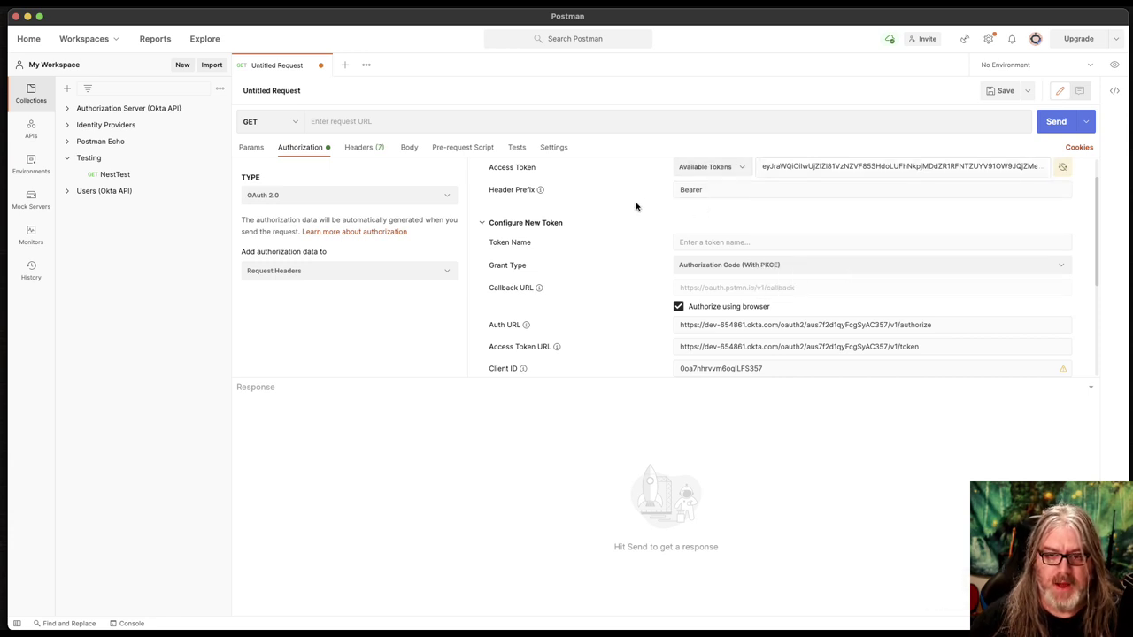
{"action": "scroll", "coordinate": [636, 206], "scroll_direction": "up", "scroll_amount": 1}
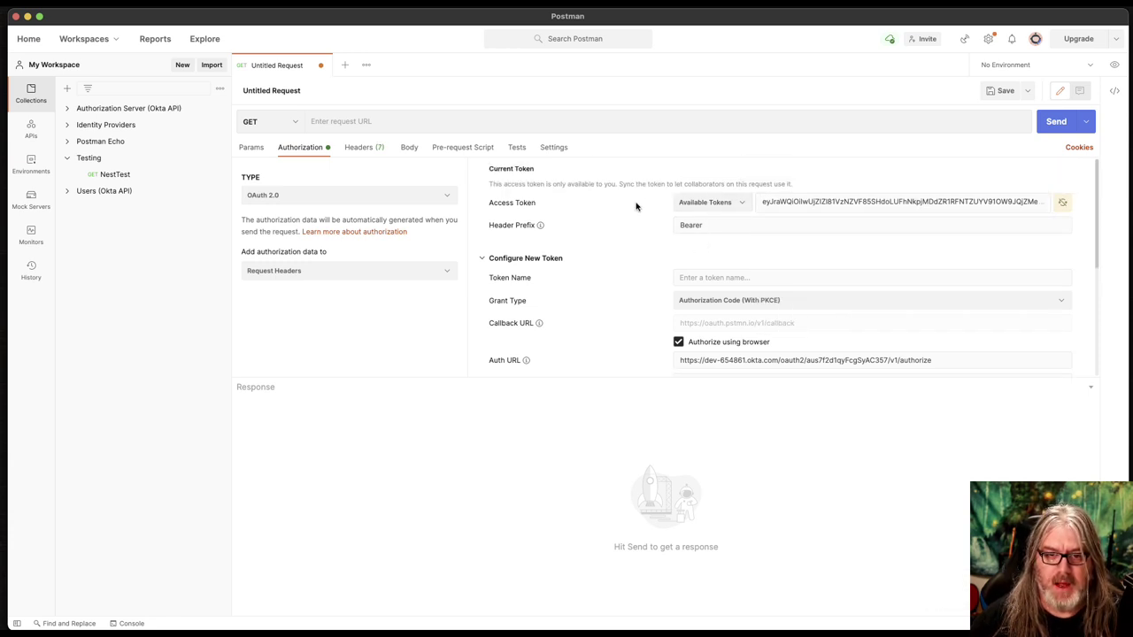
{"action": "left_click", "coordinate": [367, 121]}
{"action": "type", "text": "ht"}
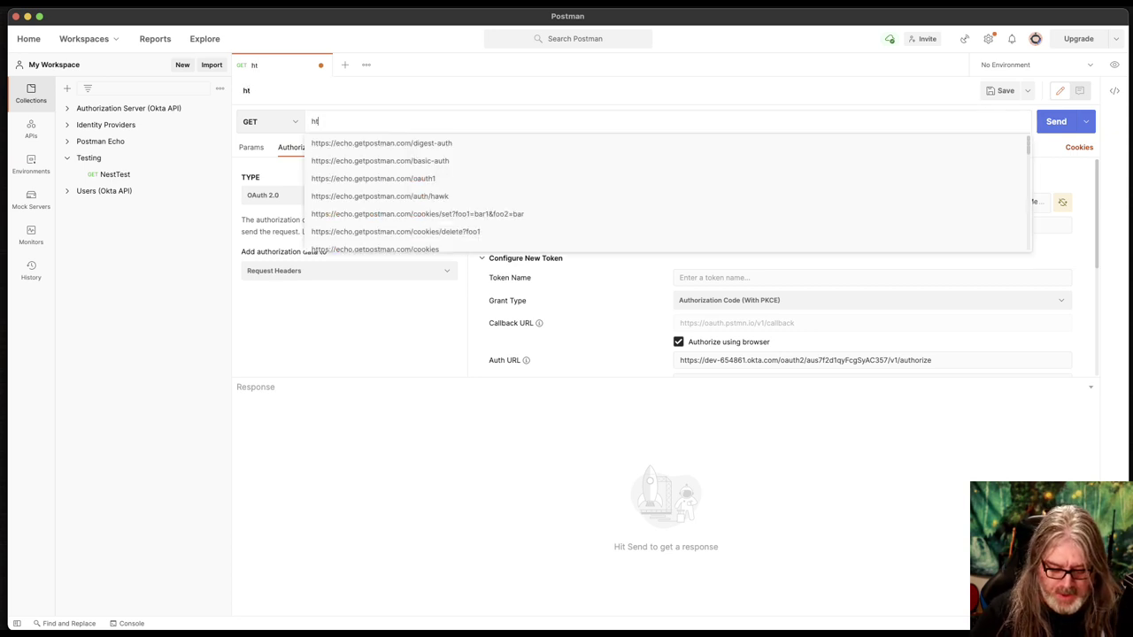
{"action": "type", "text": "tp:"}
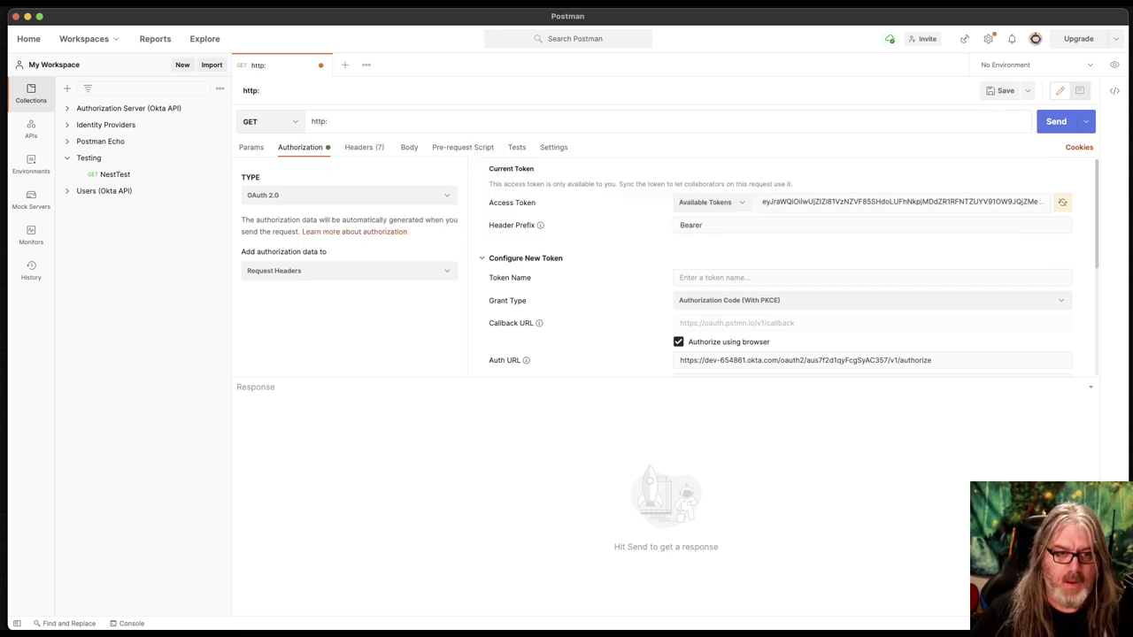
{"action": "type", "text": "//lo"}
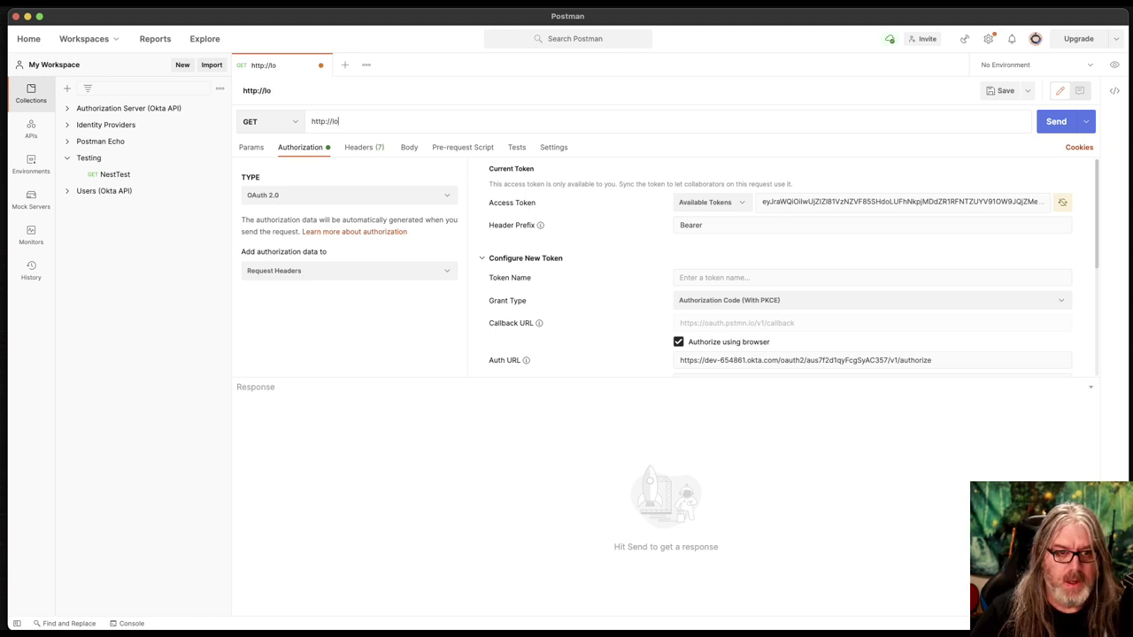
{"action": "type", "text": "calhost"}
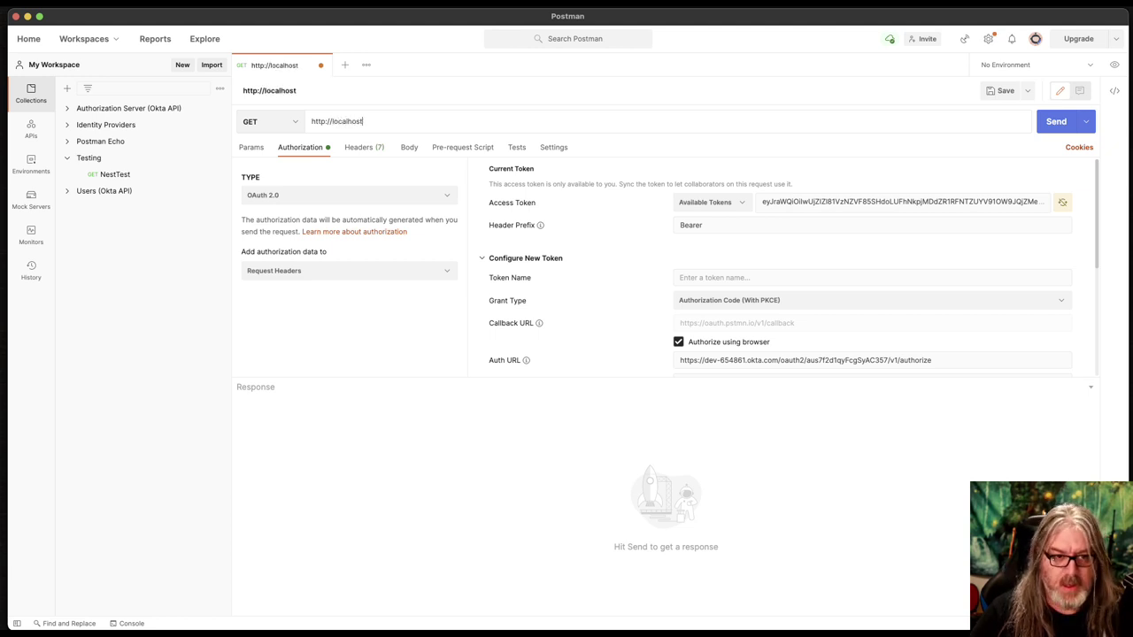
{"action": "type", "text": ":3000"}
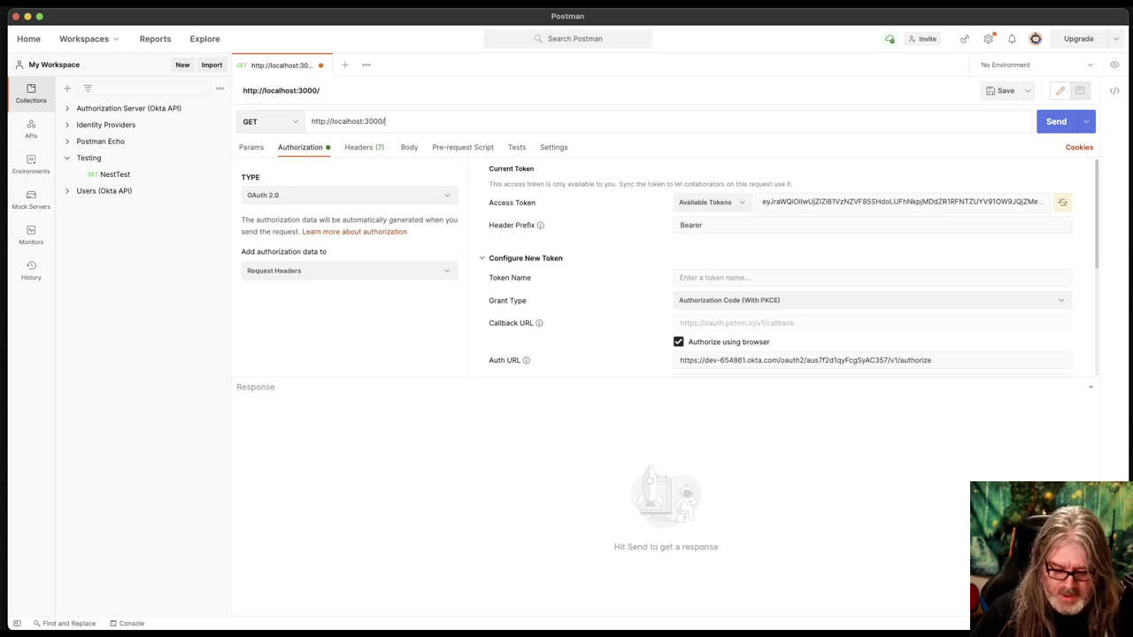
{"action": "type", "text": "/books"}
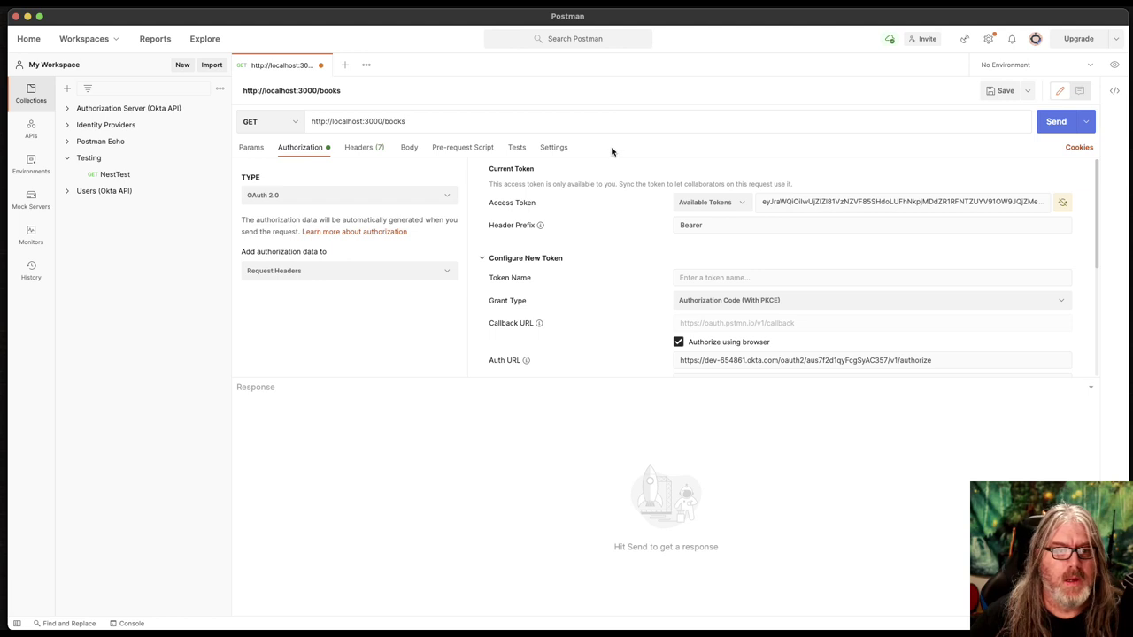
{"action": "left_click", "coordinate": [1059, 123]}
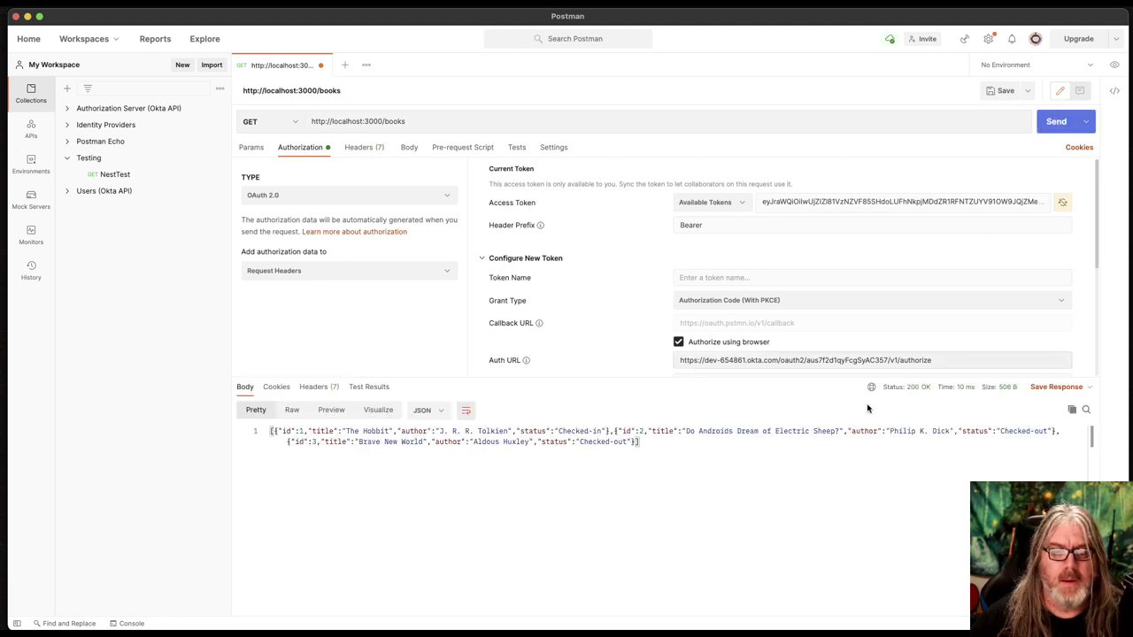
{"action": "scroll", "coordinate": [779, 498], "scroll_direction": "down", "scroll_amount": 2}
{"action": "scroll", "coordinate": [779, 499], "scroll_direction": "up", "scroll_amount": 2}
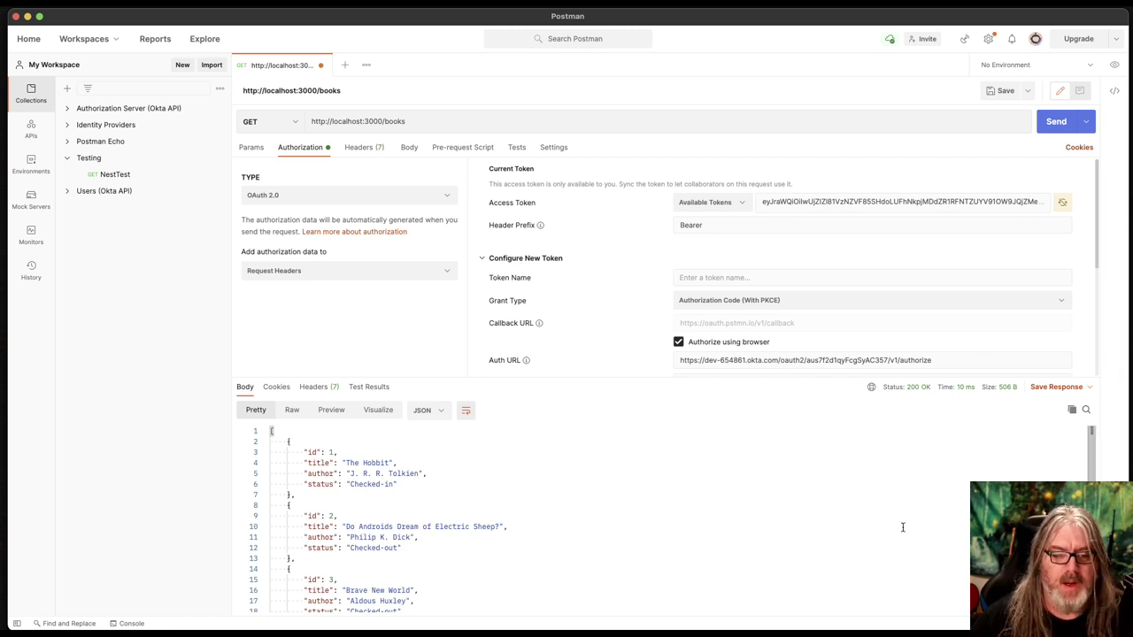
{"action": "scroll", "coordinate": [903, 527], "scroll_direction": "down", "scroll_amount": 1}
{"action": "scroll", "coordinate": [903, 528], "scroll_direction": "up", "scroll_amount": 1}
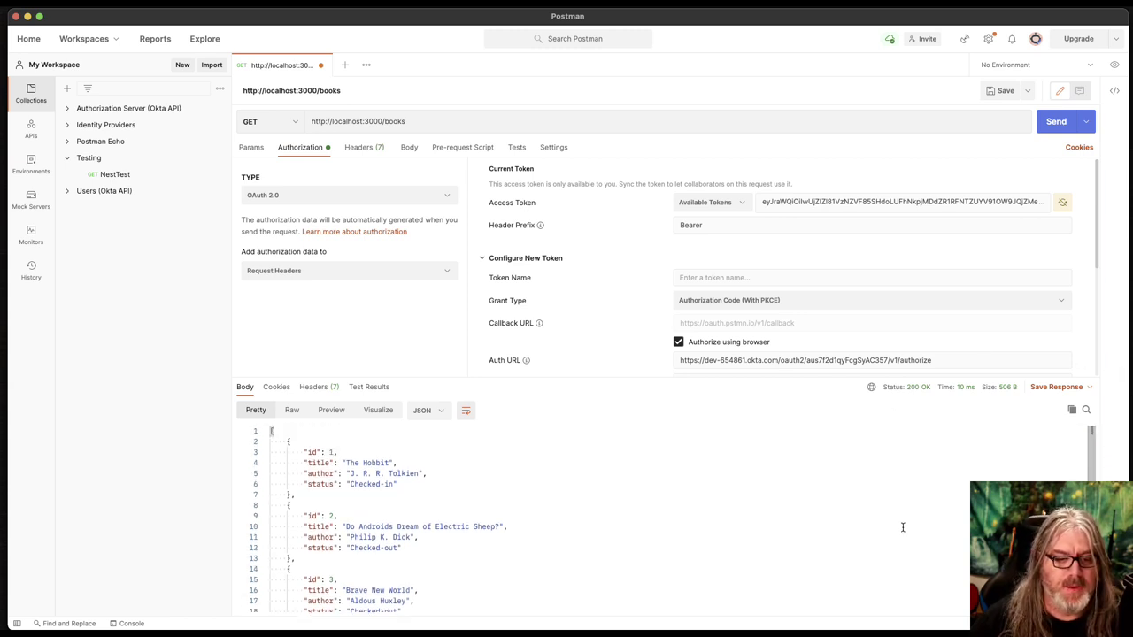
{"action": "left_click", "coordinate": [426, 121]}
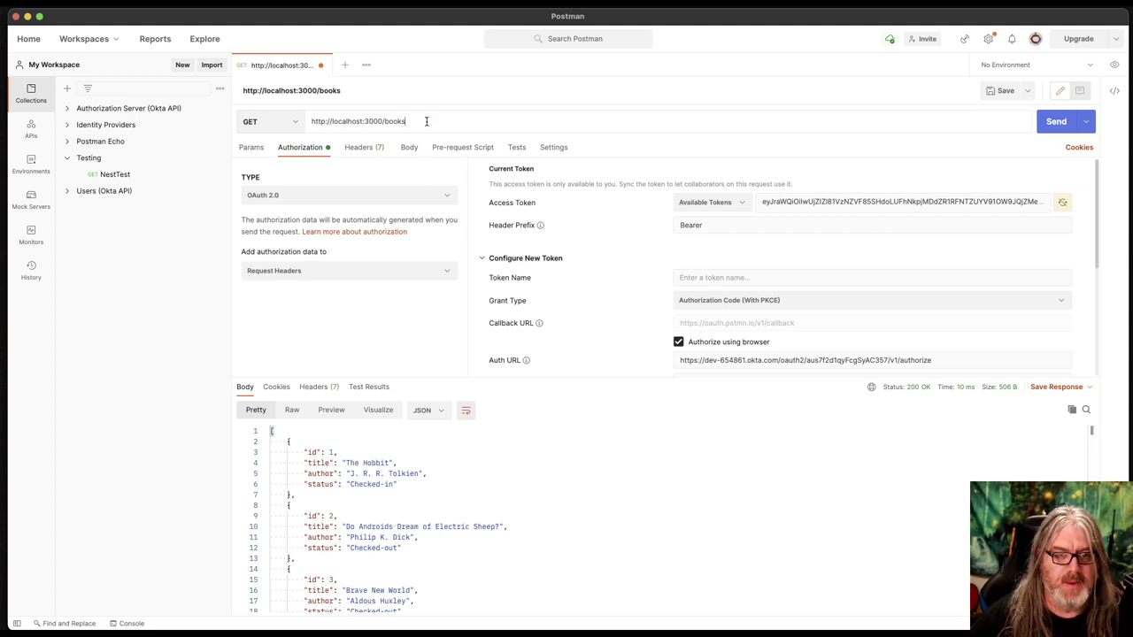
{"action": "type", "text": "/1"}
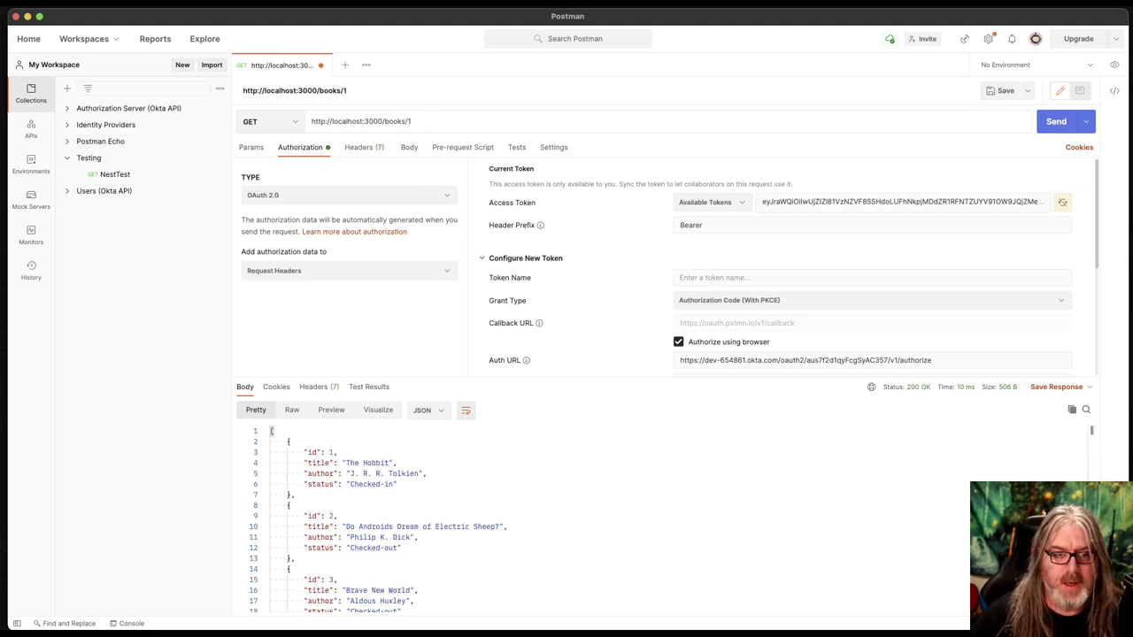
{"action": "left_click", "coordinate": [1054, 123]}
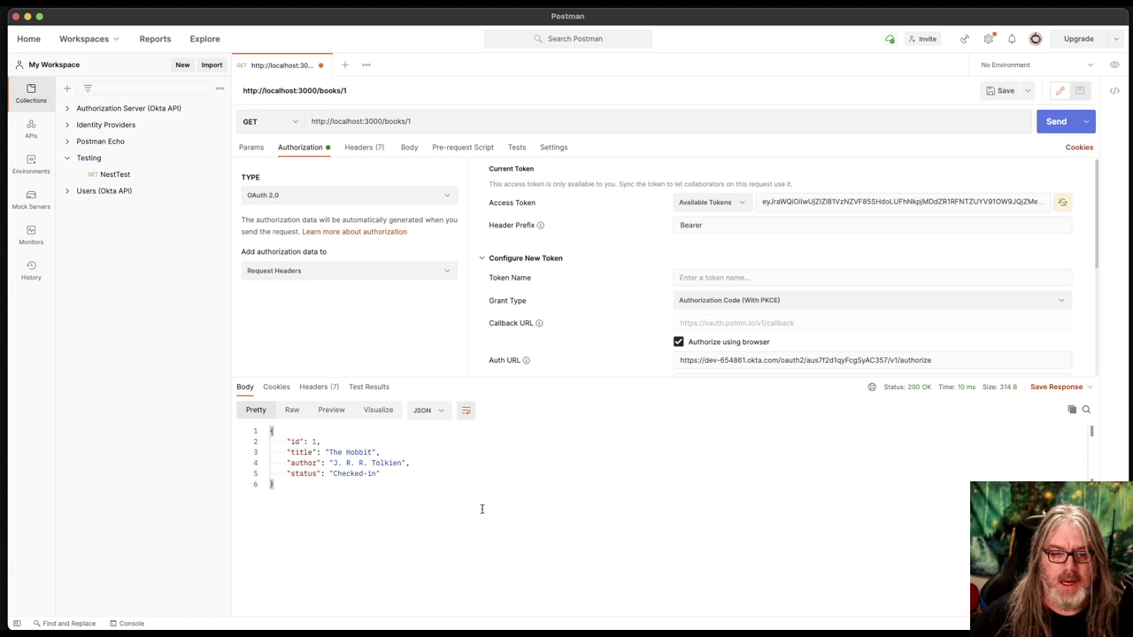
- Change the book ID in the request URL to 2 and send the request
{"action": "left_click", "coordinate": [443, 120]}
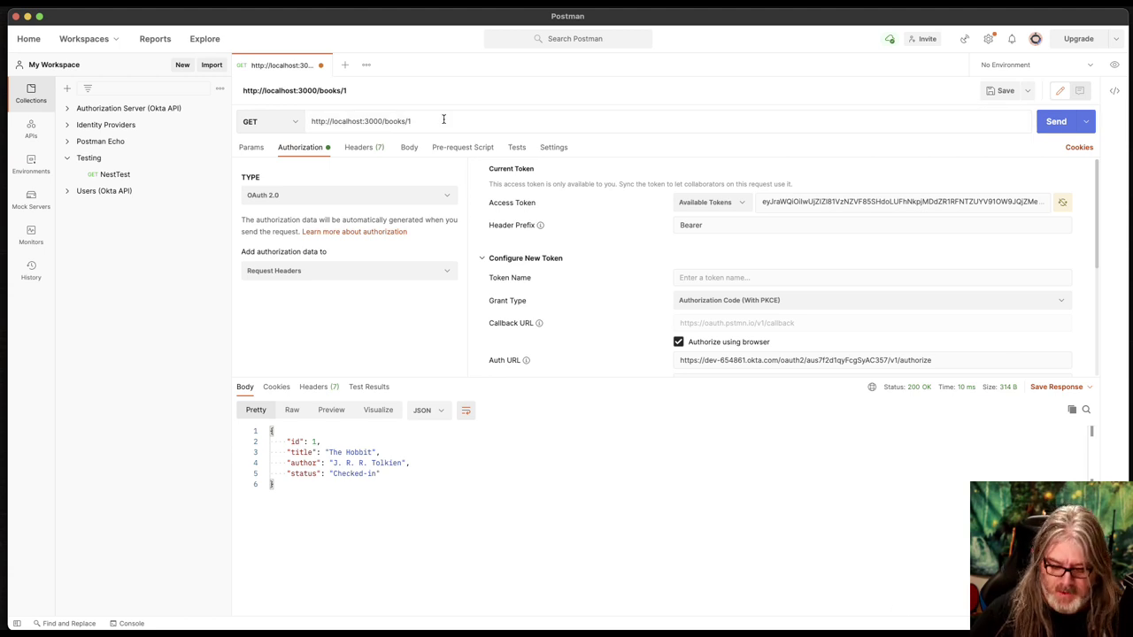
{"action": "key", "text": "BackSpace"}
{"action": "type", "text": "2"}
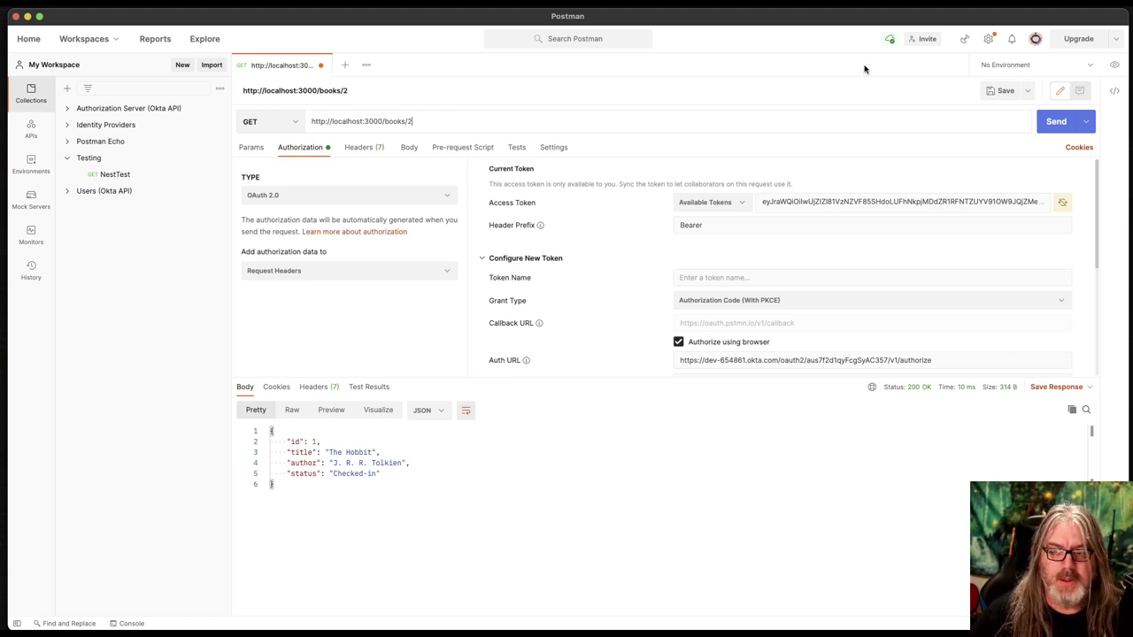
{"action": "left_click", "coordinate": [1065, 124]}
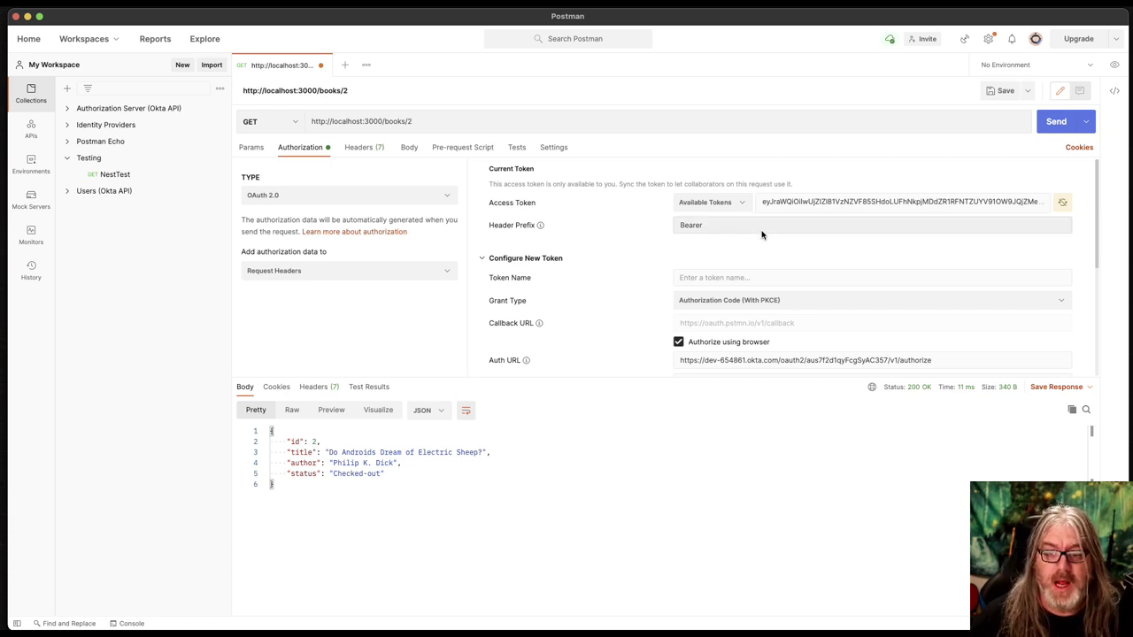
- Make the access token invalid by appending extra characters to its end, and resend the books/2 request
{"action": "left_click", "coordinate": [848, 205]}
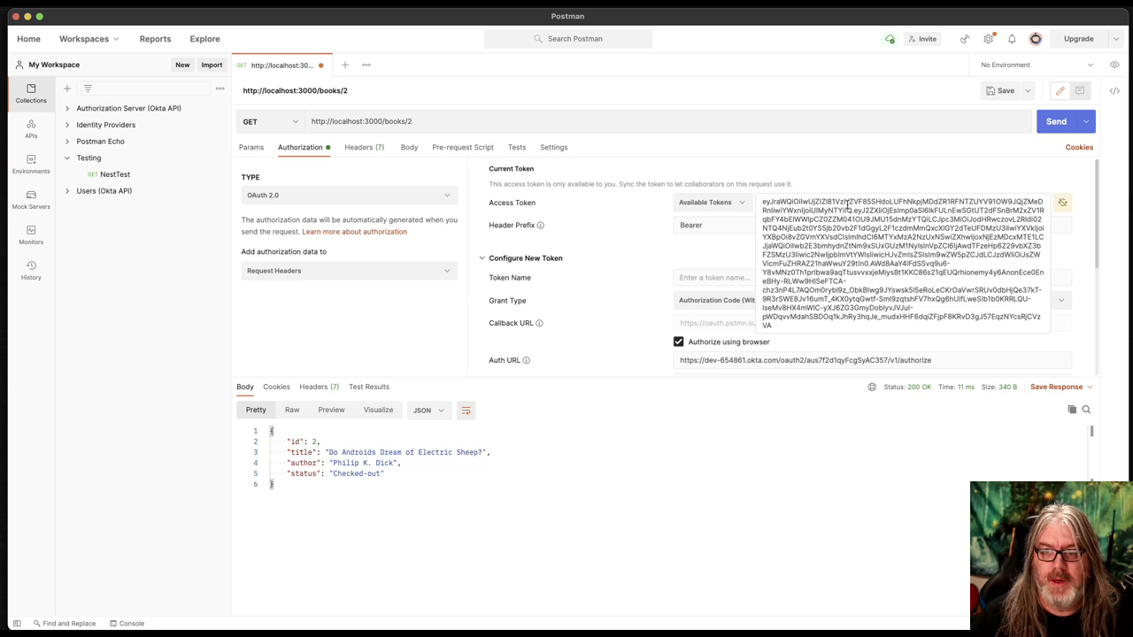
{"action": "left_click", "coordinate": [797, 324]}
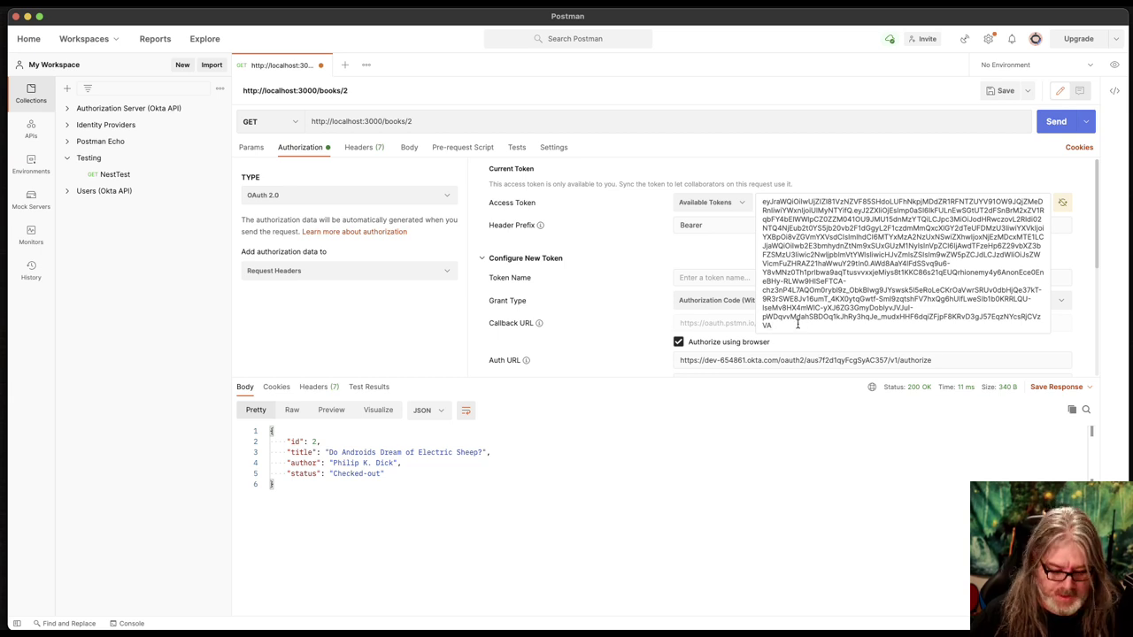
{"action": "type", "text": "-1"}
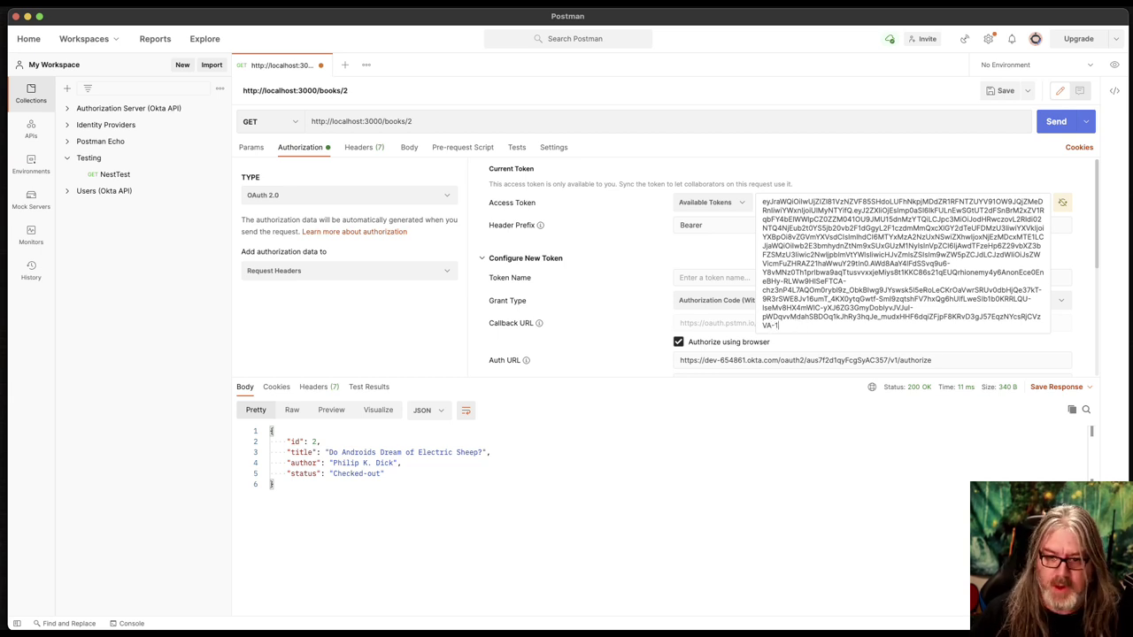
{"action": "left_click", "coordinate": [862, 159]}
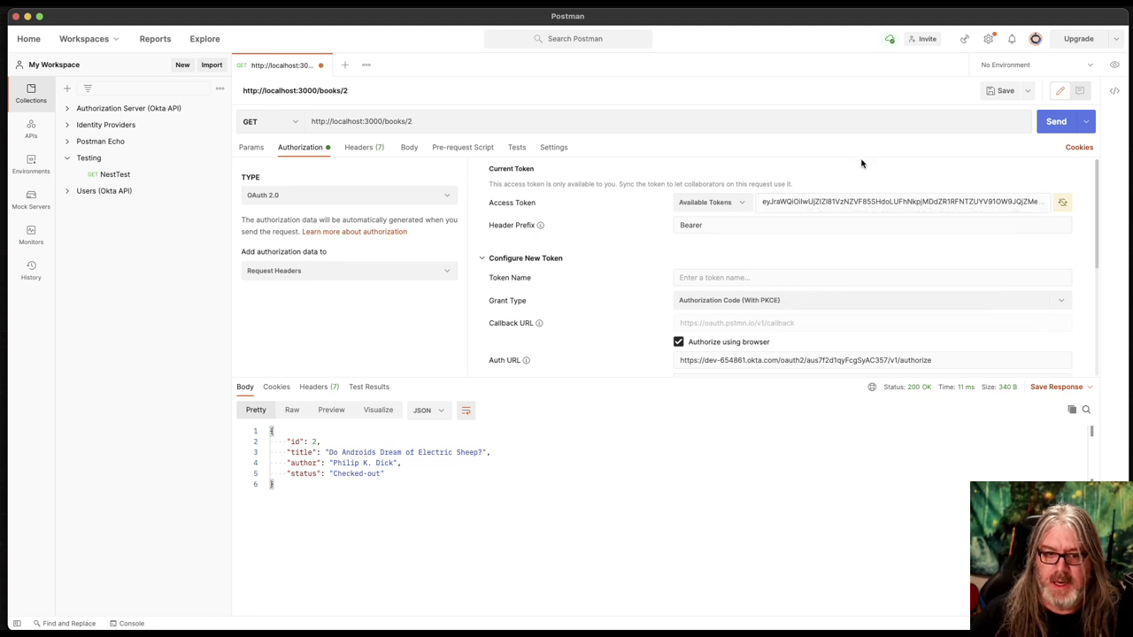
{"action": "left_click", "coordinate": [1055, 122]}
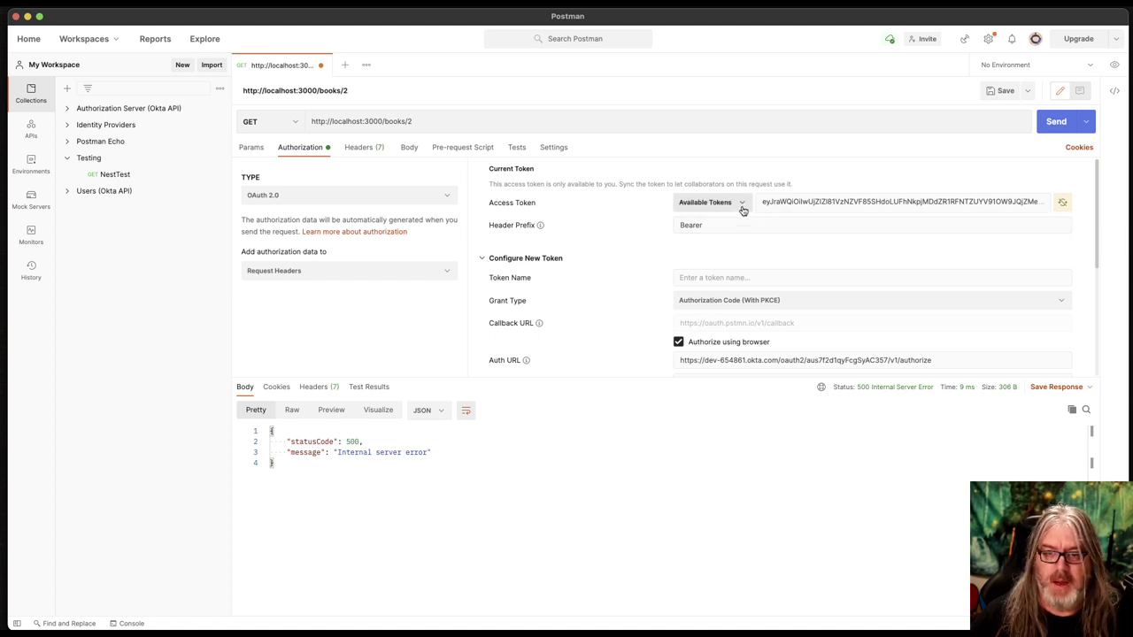
- Clear the entire access token and resend the books/2 request without a token
{"action": "double_click", "coordinate": [775, 202]}
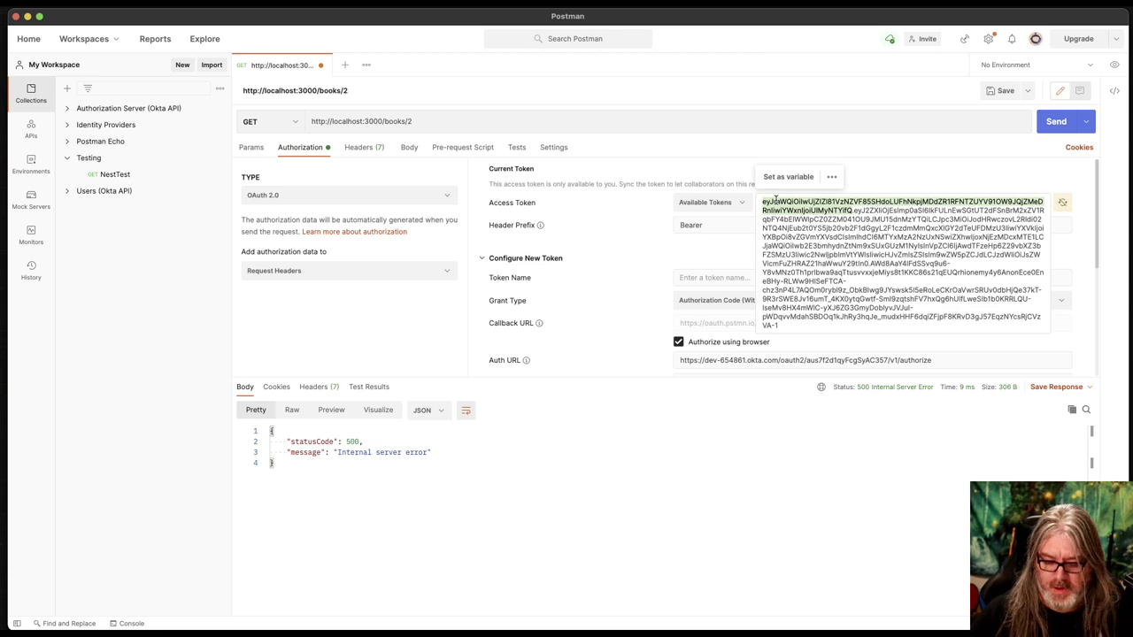
{"action": "mouse_move", "coordinate": [775, 201]}
{"action": "left_mouse_down"}
{"action": "mouse_move", "coordinate": [853, 227]}
{"action": "mouse_move", "coordinate": [852, 298]}
{"action": "mouse_move", "coordinate": [783, 325]}
{"action": "left_mouse_up"}
{"action": "key", "text": "BackSpace"}
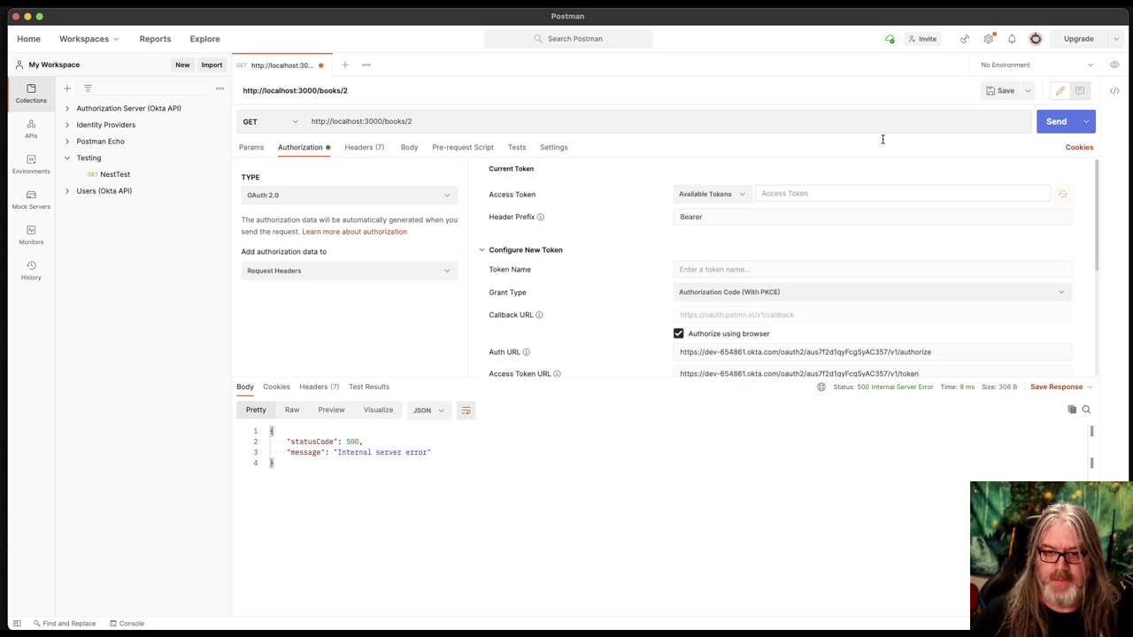
{"action": "left_click", "coordinate": [1055, 122]}
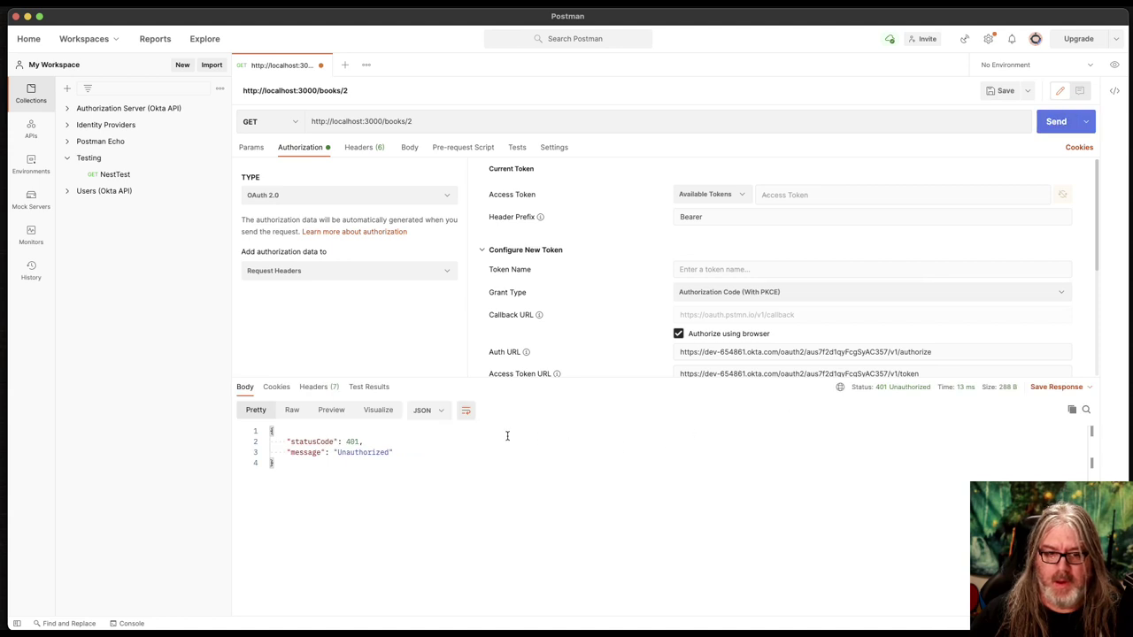
{"action": "left_click", "coordinate": [924, 193]}
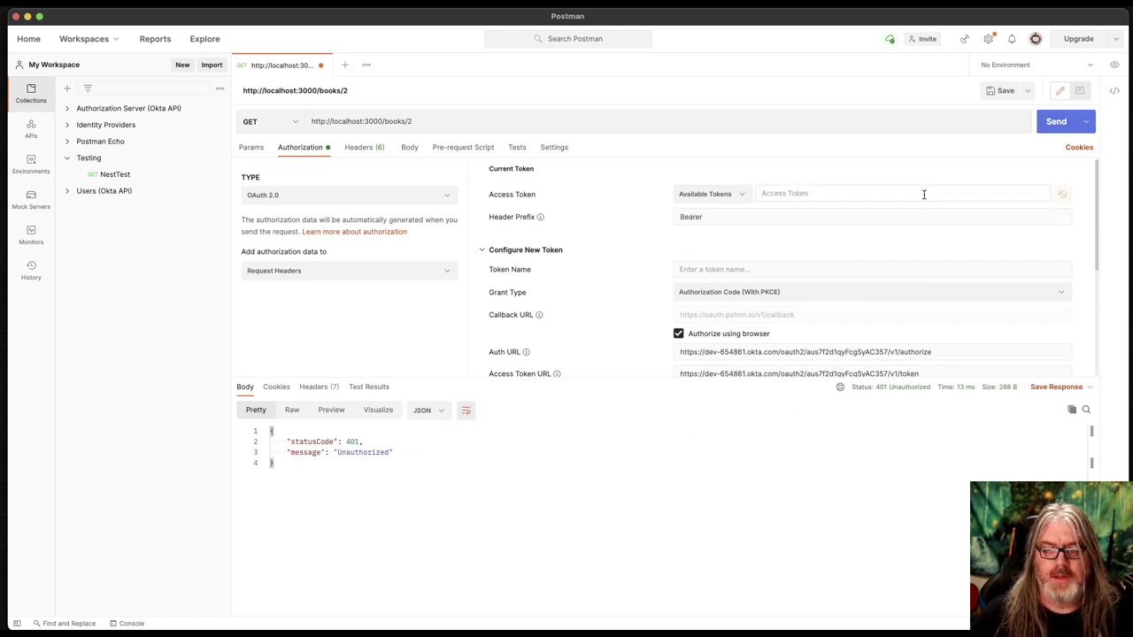